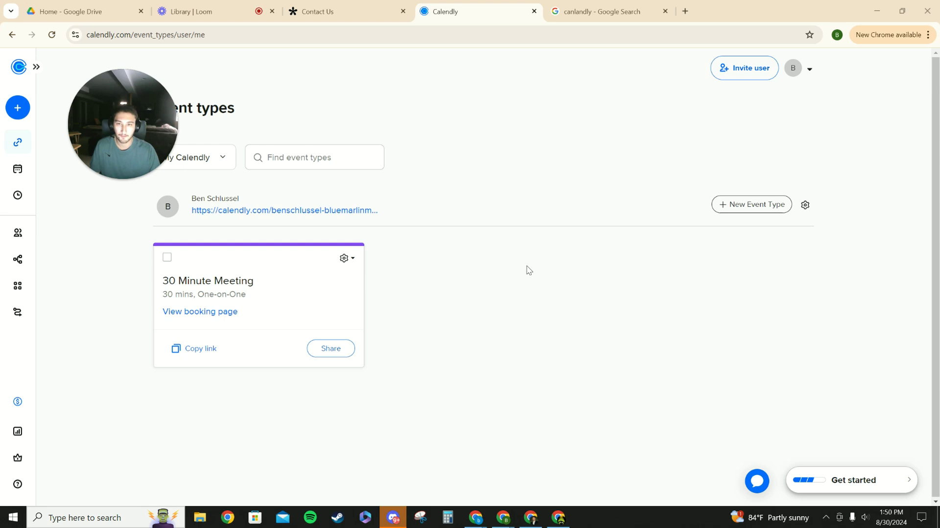
Step: Open the 30 Minute Meeting's booking page and look through its August and September 2024 availability
left_click(223, 313)
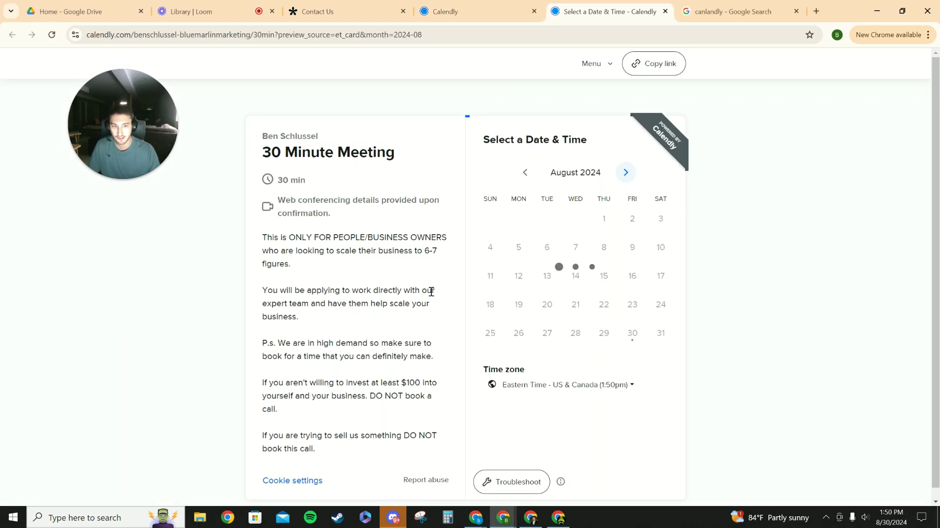
scroll(256, 139, "down", 1)
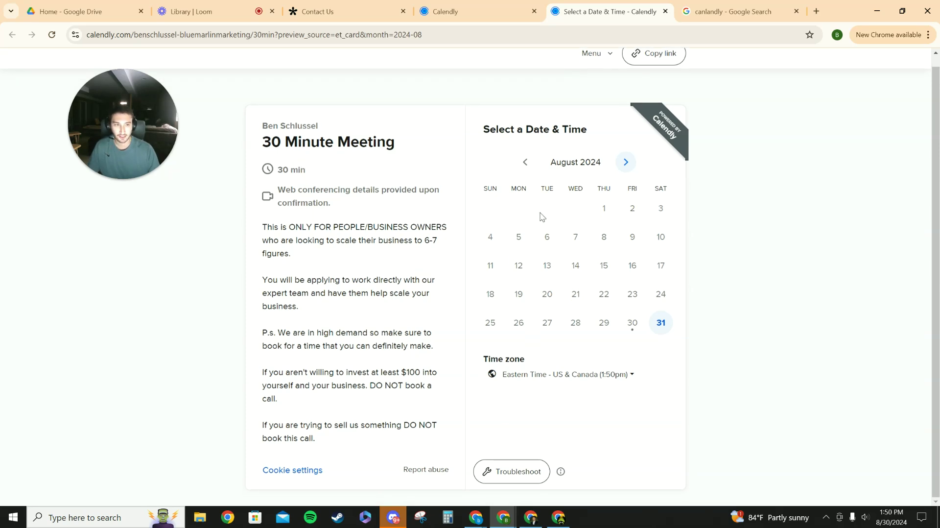
left_click(626, 164)
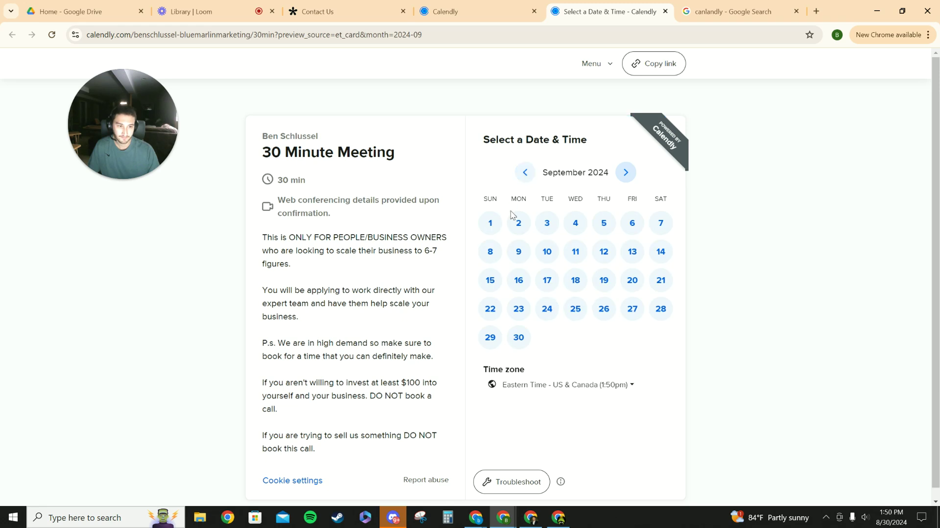
left_click(523, 180)
Step: Choose the 8:00am slot on Saturday, August 31, to review the booking questions, and return to the time selection
left_click(661, 337)
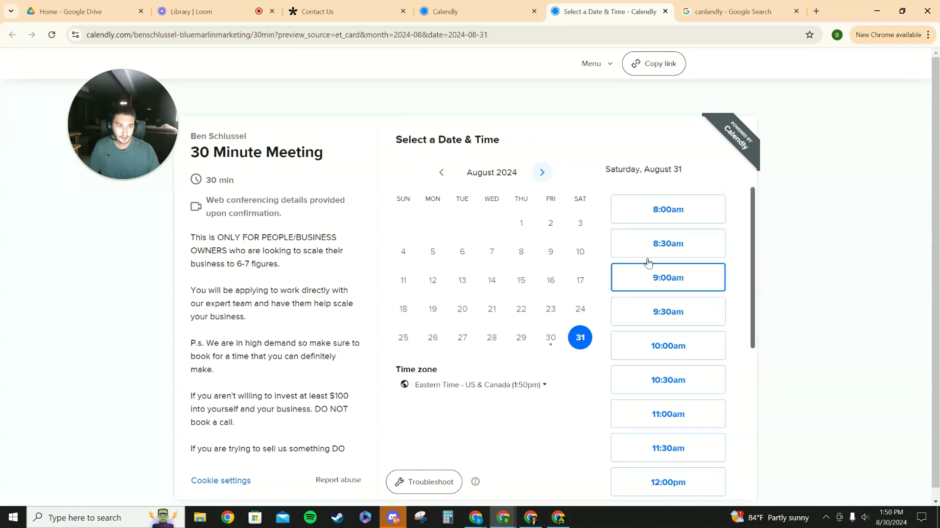
left_click(667, 209)
left_click(702, 209)
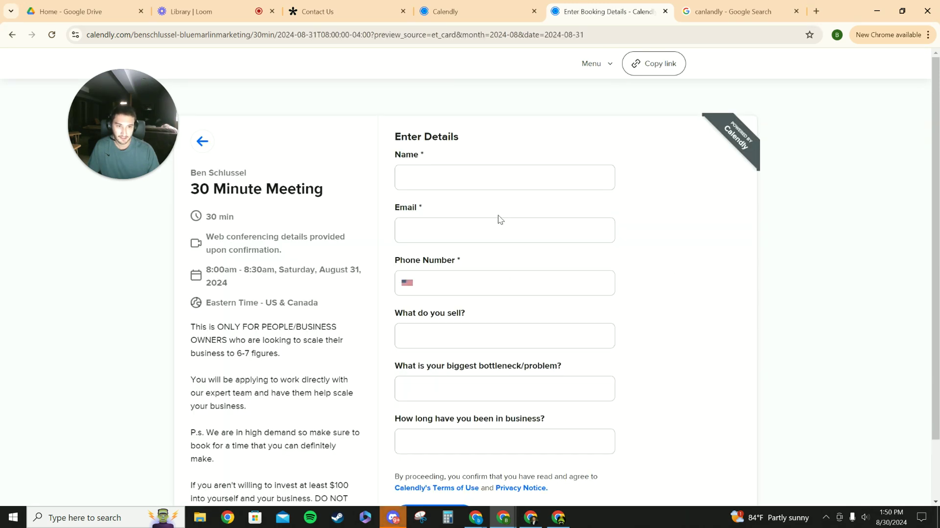
scroll(543, 376, "up", 2)
scroll(414, 384, "down", 2)
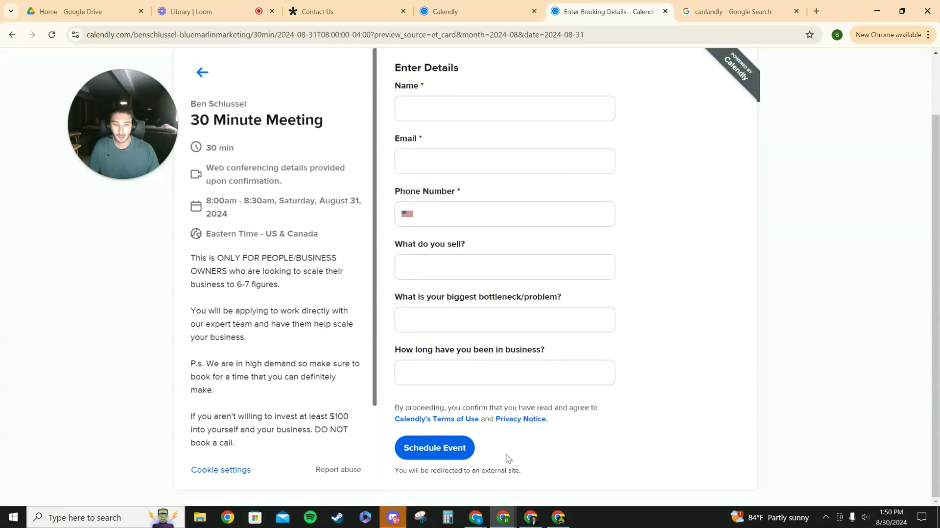
left_click(203, 73)
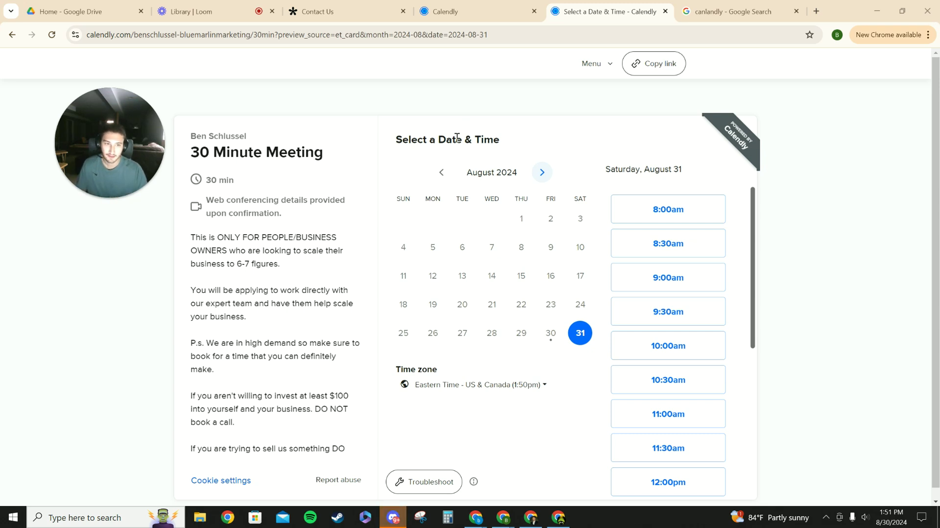
mouse_move(164, 163)
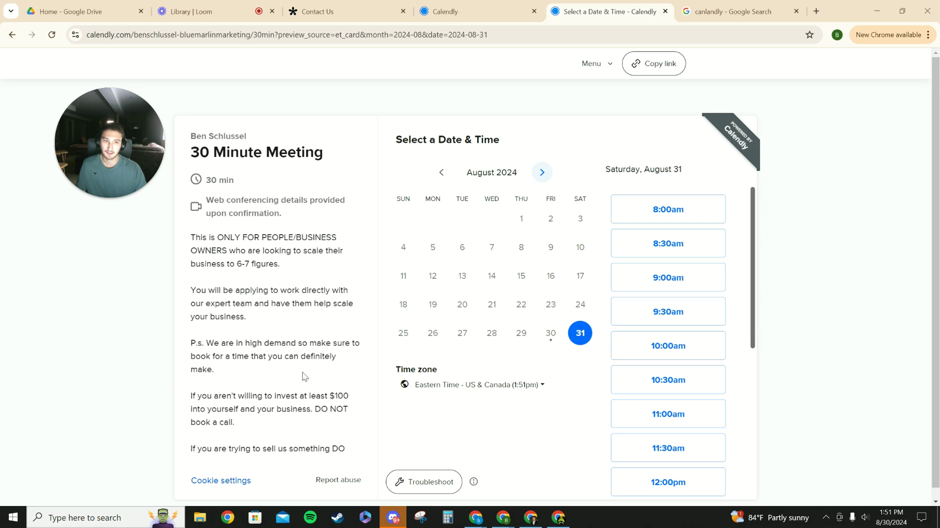
Step: Return to the event types overview and start a new one-on-one event type with yourself as host
left_click(471, 7)
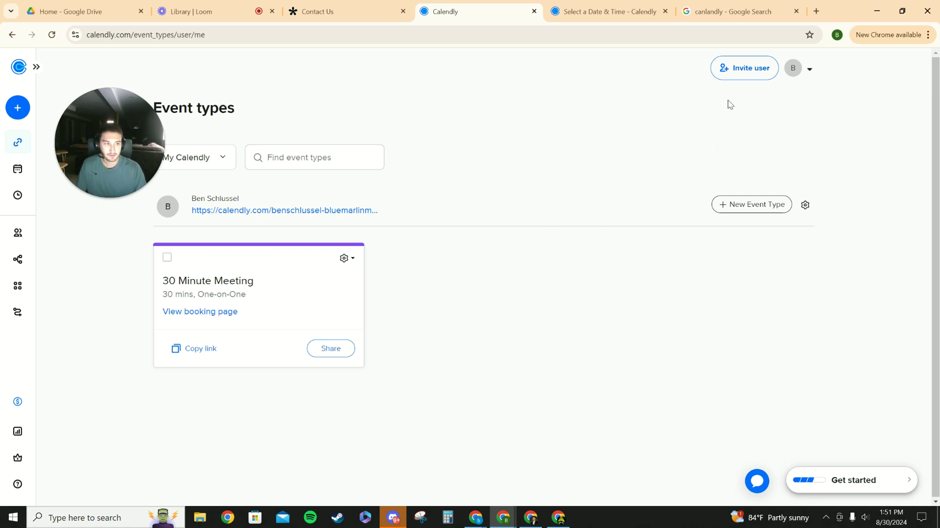
left_click(749, 205)
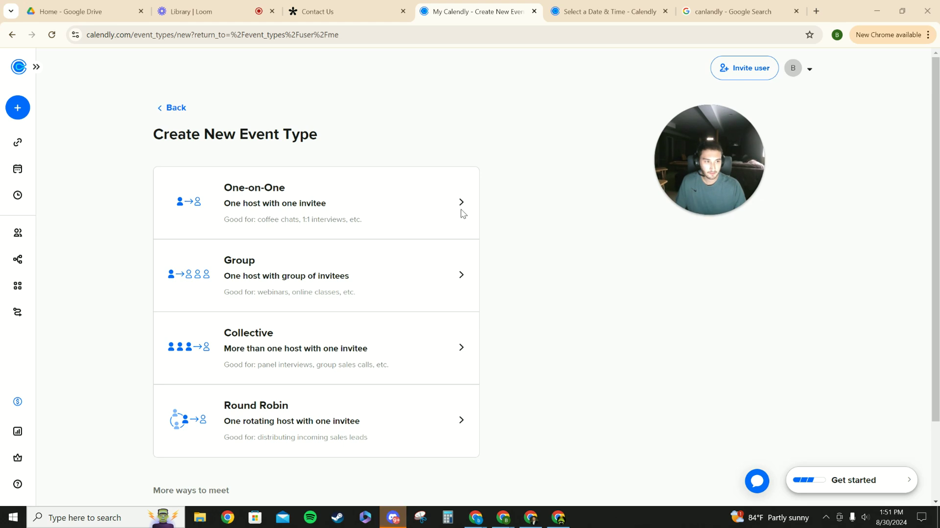
left_click(306, 212)
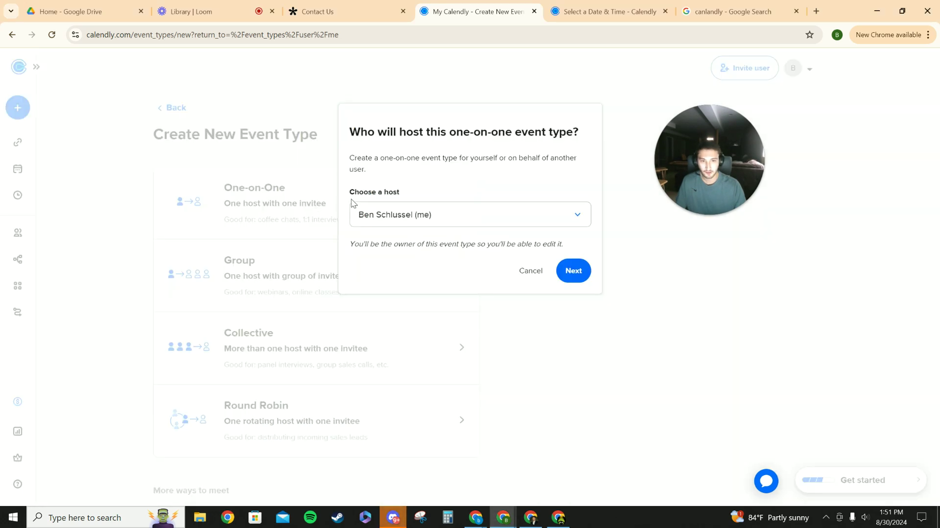
left_click(559, 277)
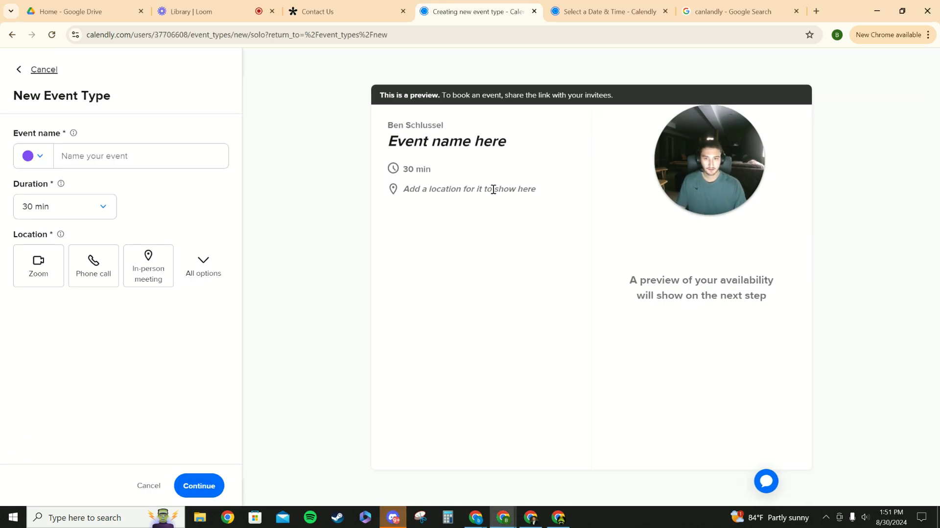
Step: Review the description text on the 30 Minute Meeting's booking page and return to the new event type
key("ctrl+Tab")
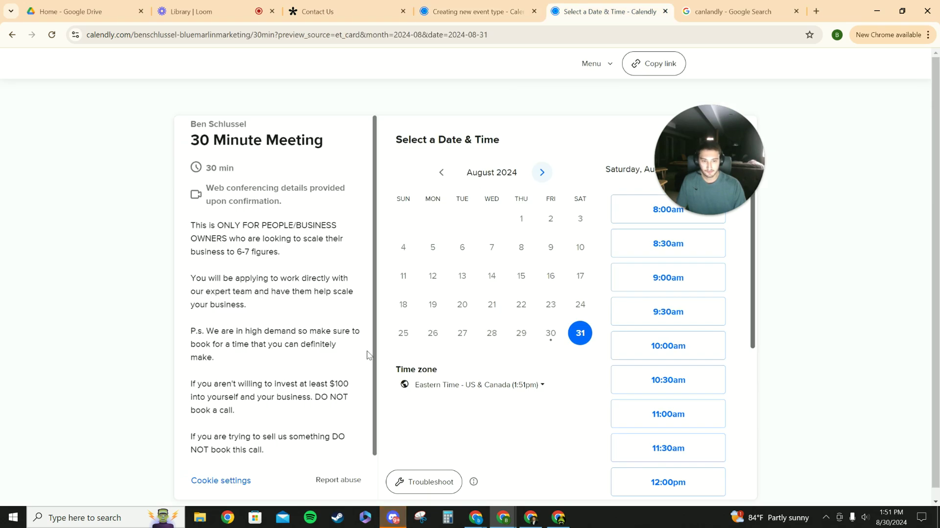
left_click_drag(192, 225, 272, 454)
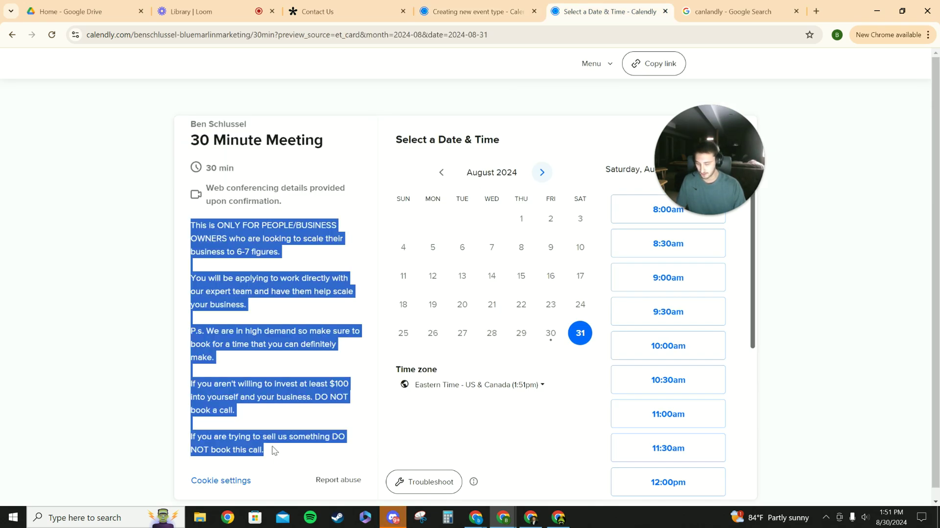
left_click(194, 226)
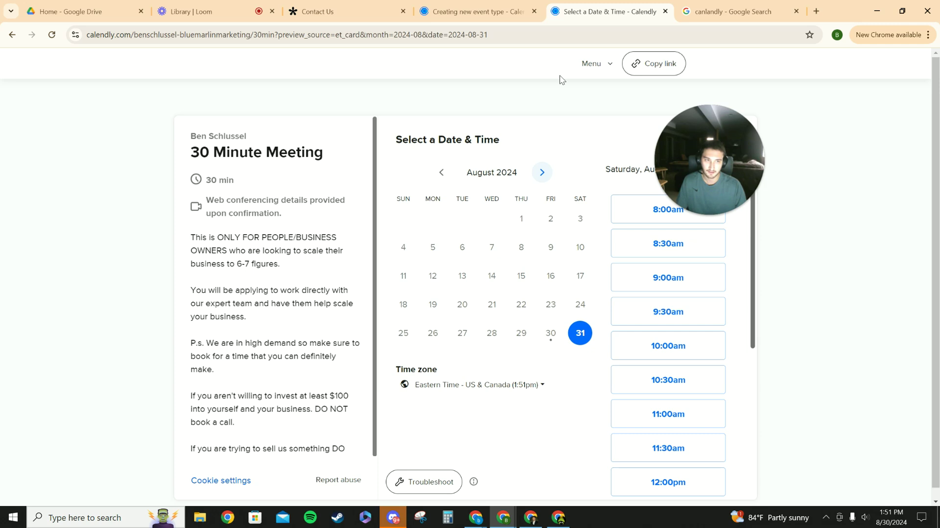
left_click(477, 4)
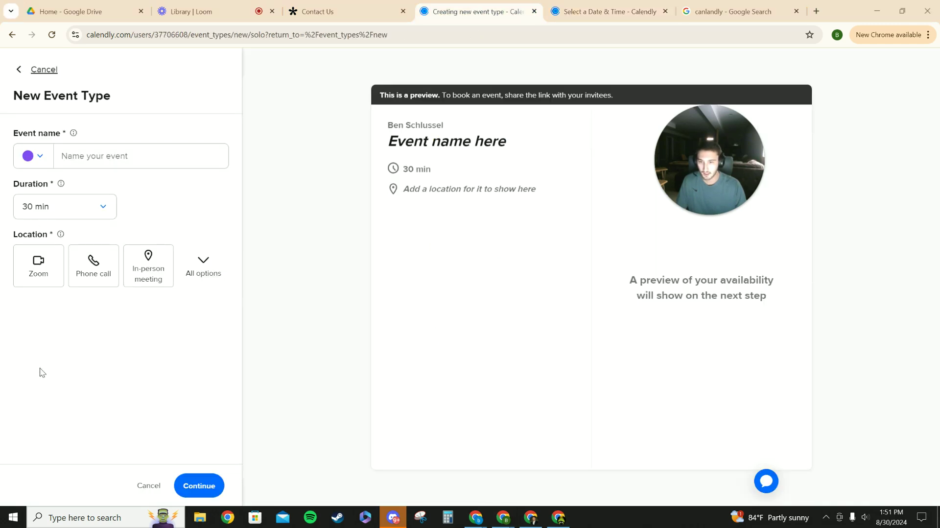
Step: Name the new event type "One on one test" and check the duration options
left_click(149, 160)
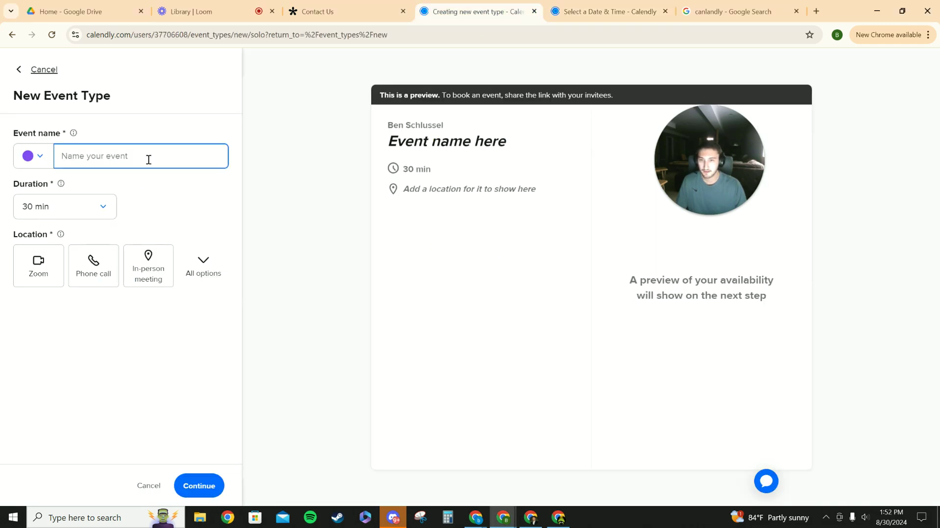
type("One ")
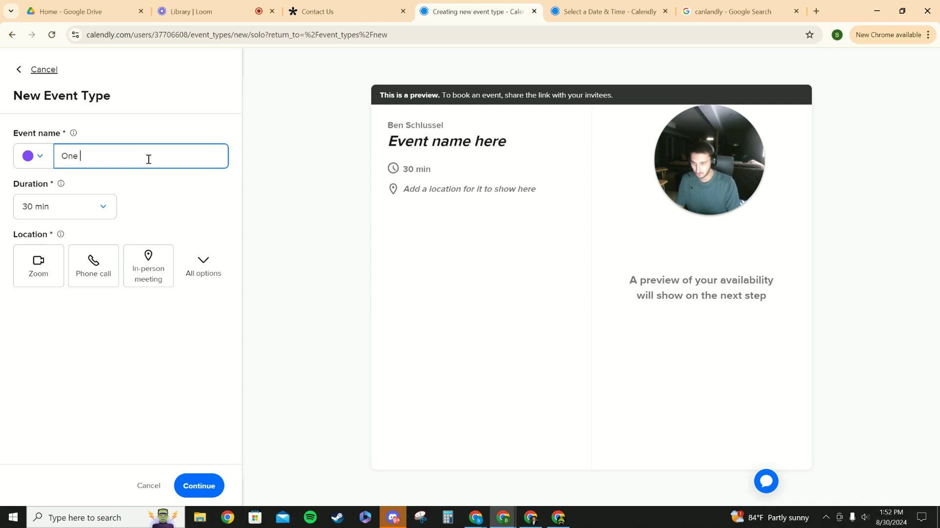
type("on one")
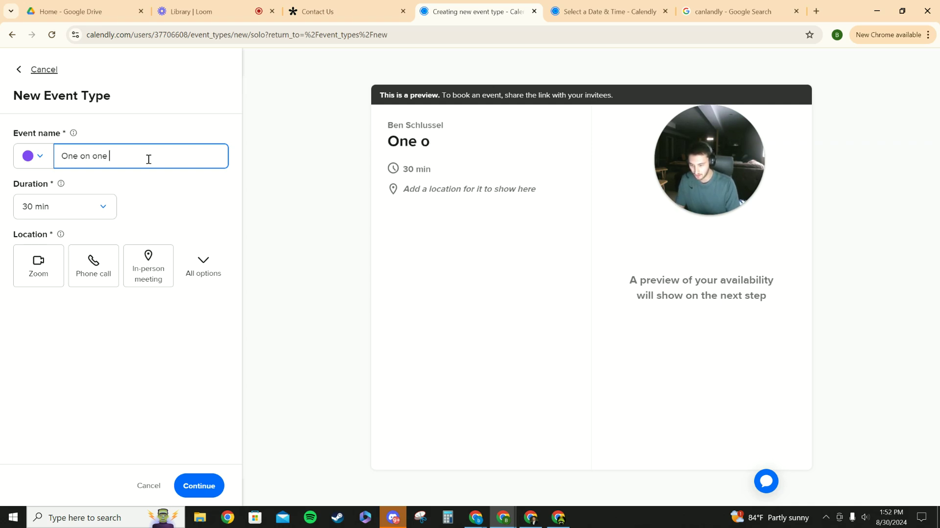
type(" test")
left_click(320, 217)
left_click(103, 210)
left_click(33, 261)
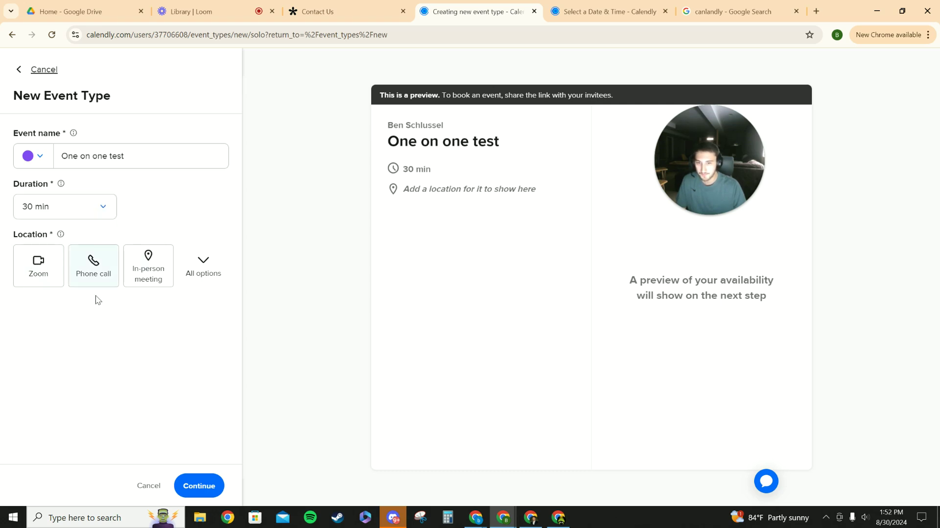
Step: Set the event's location to Zoom after checking the other location options, and create the event type
left_click(204, 264)
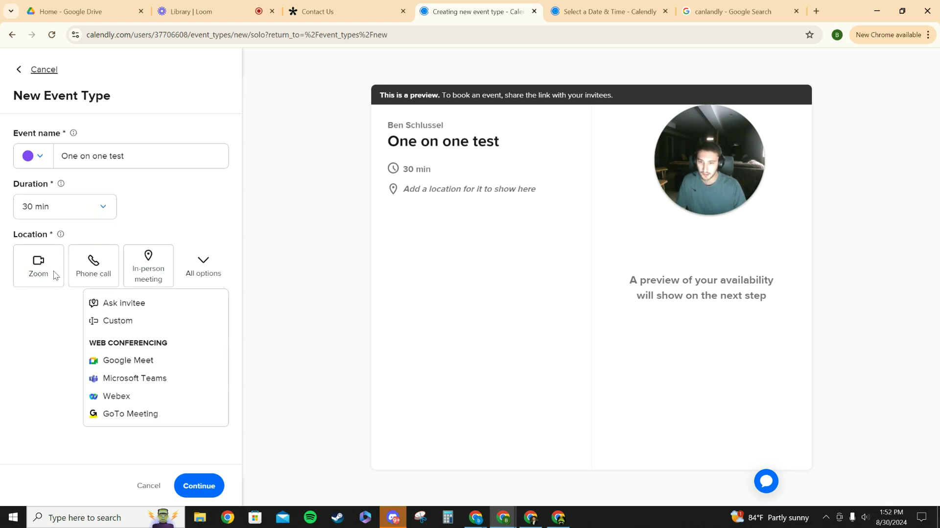
left_click(211, 273)
left_click(212, 274)
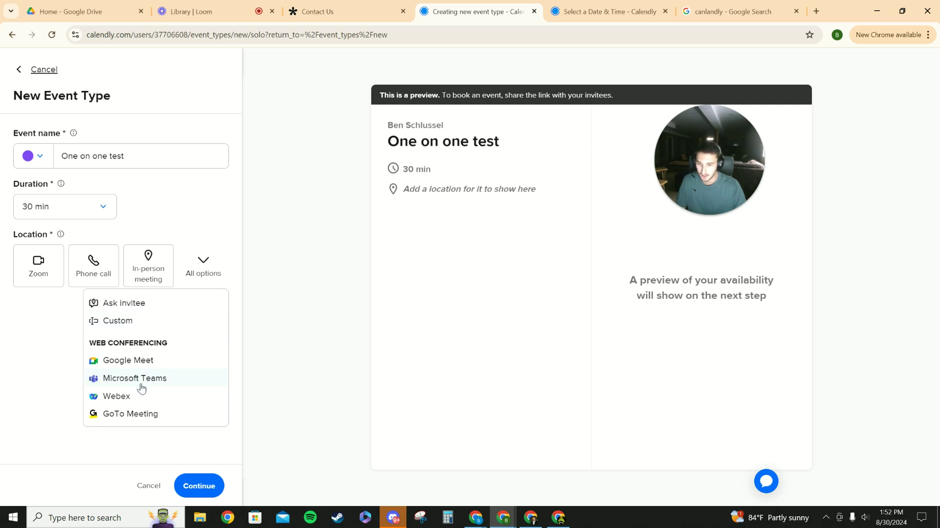
left_click(38, 273)
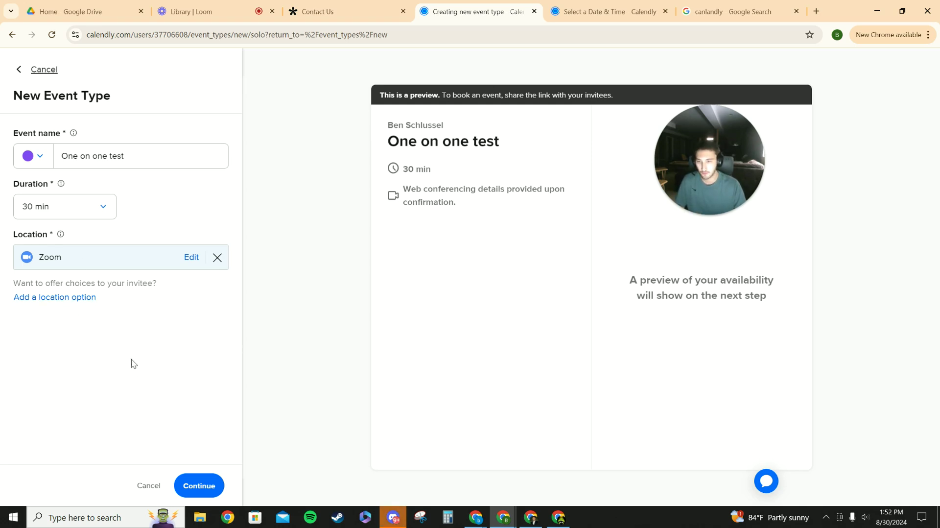
left_click(210, 491)
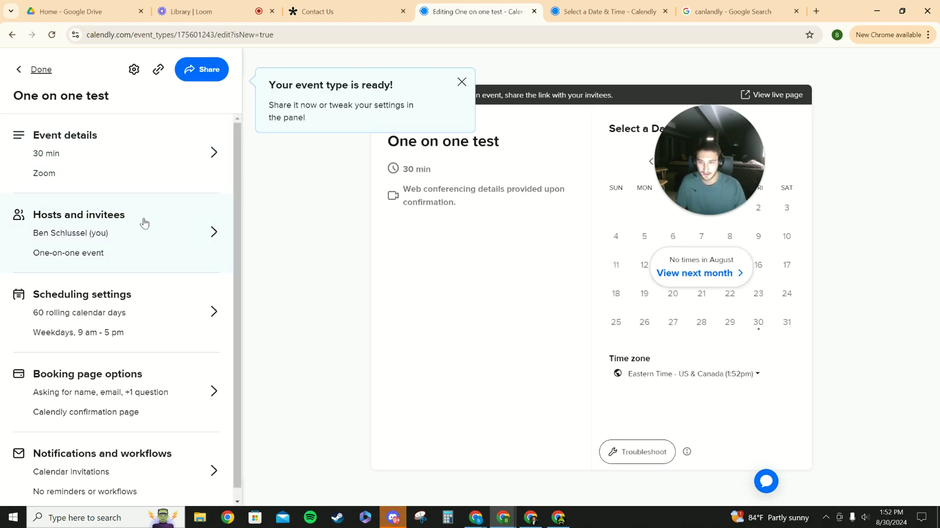
Step: Review the event details and the hosts and invitees settings of the new event type, and save them
left_click(136, 150)
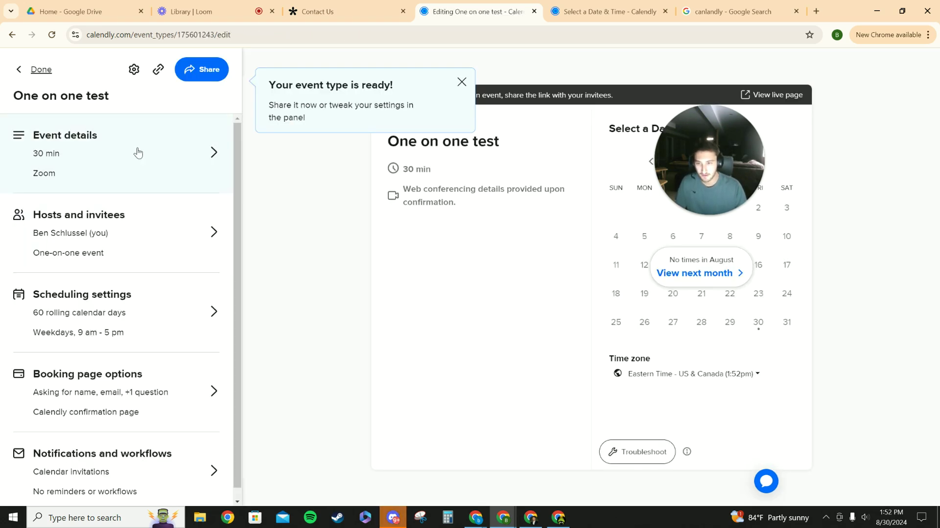
left_click(19, 70)
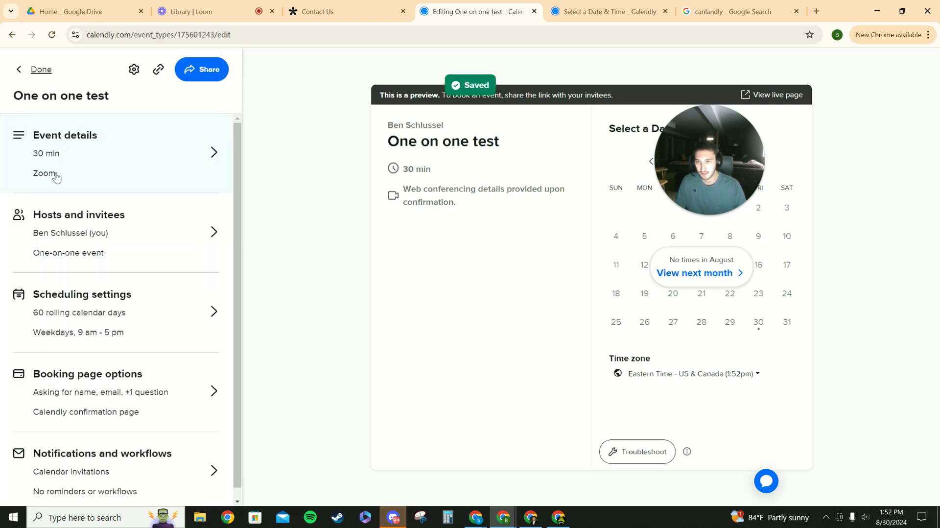
left_click(193, 242)
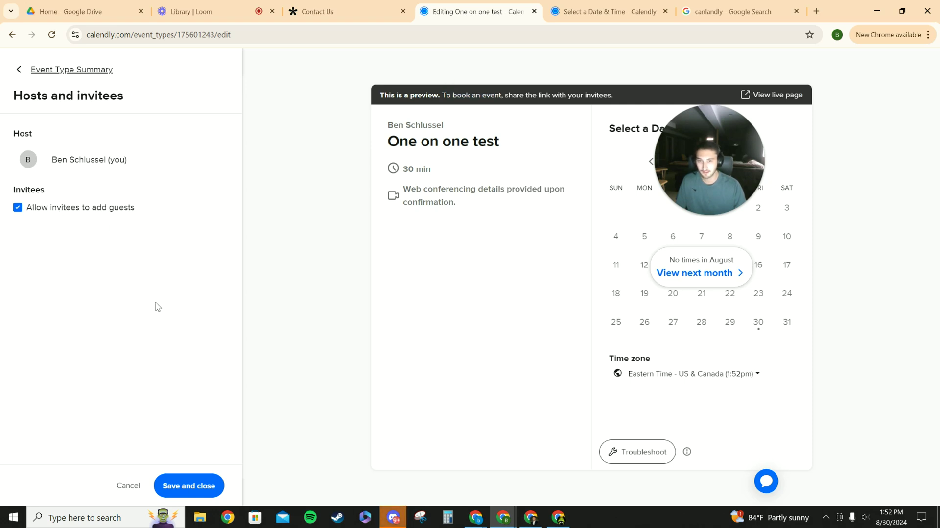
left_click(186, 486)
scroll(220, 317, "down", 1)
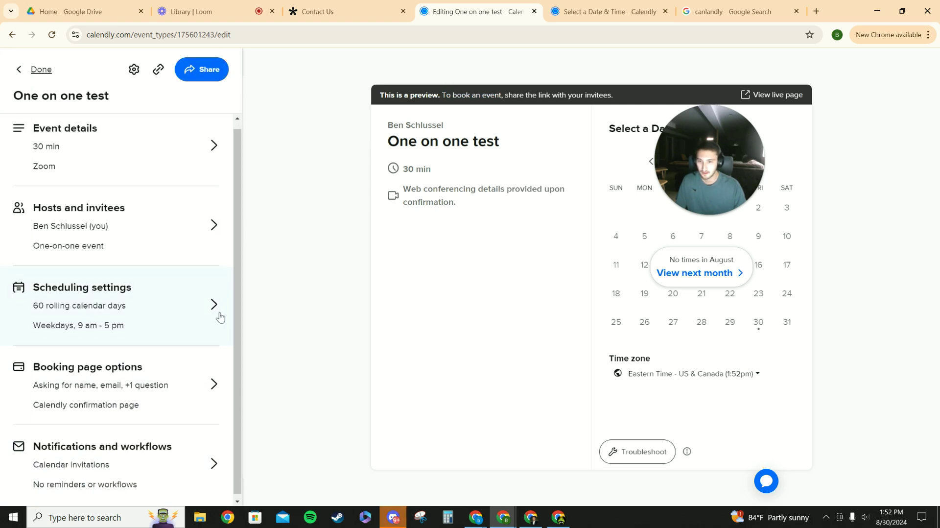
Step: Open the event type's scheduling settings and examine the date range and event limit options
left_click(174, 296)
scroll(147, 218, "down", 3)
scroll(137, 212, "up", 3)
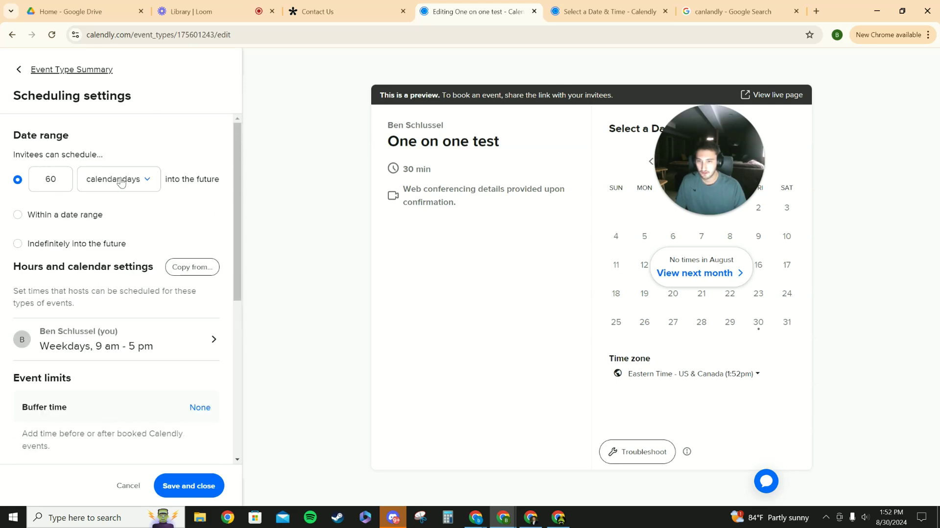
left_click(141, 182)
left_click(190, 141)
scroll(148, 196, "down", 3)
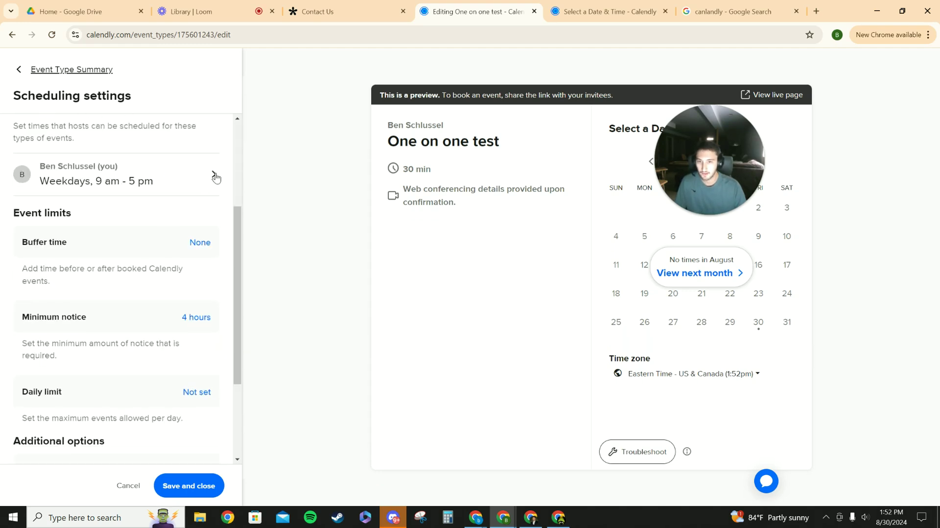
Step: Open the host's availability and make the Working hours schedule editable for this event type only
left_click(212, 176)
scroll(114, 281, "down", 2)
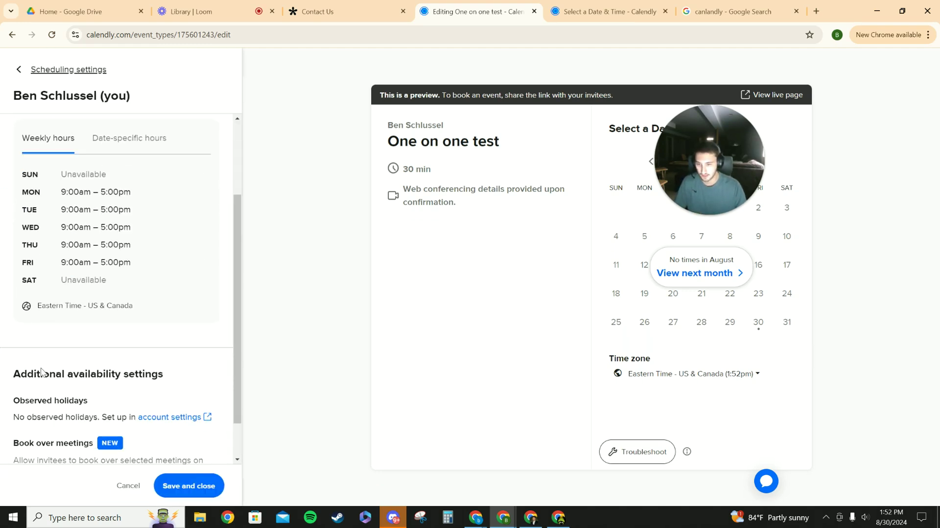
scroll(126, 289, "up", 1)
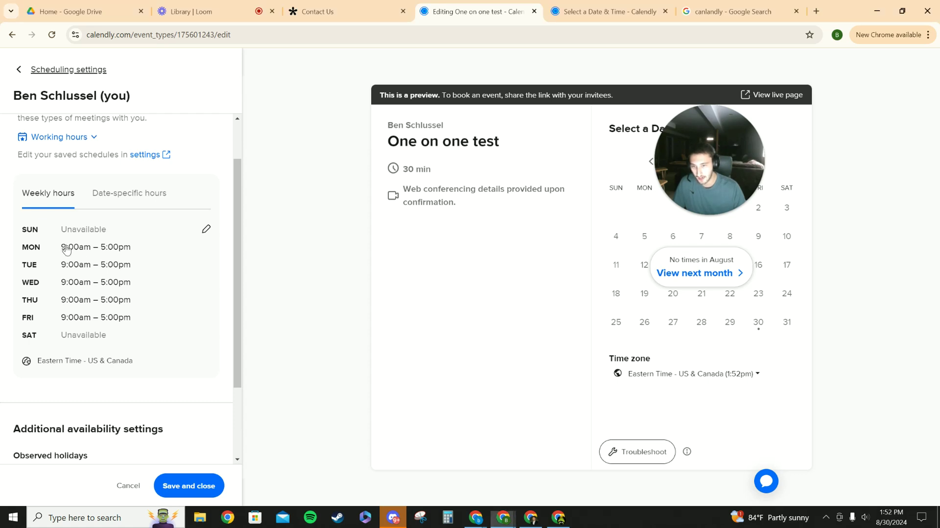
left_click(120, 283)
left_click(462, 208)
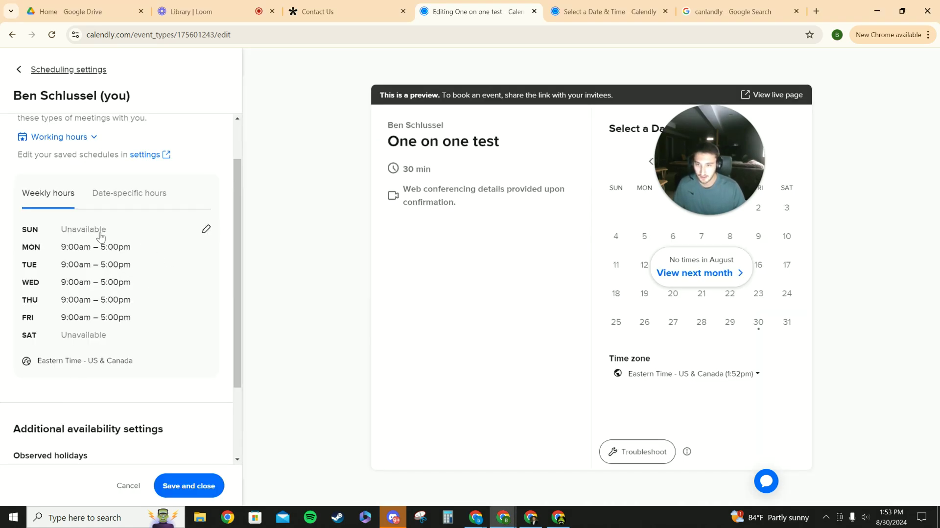
left_click(206, 231)
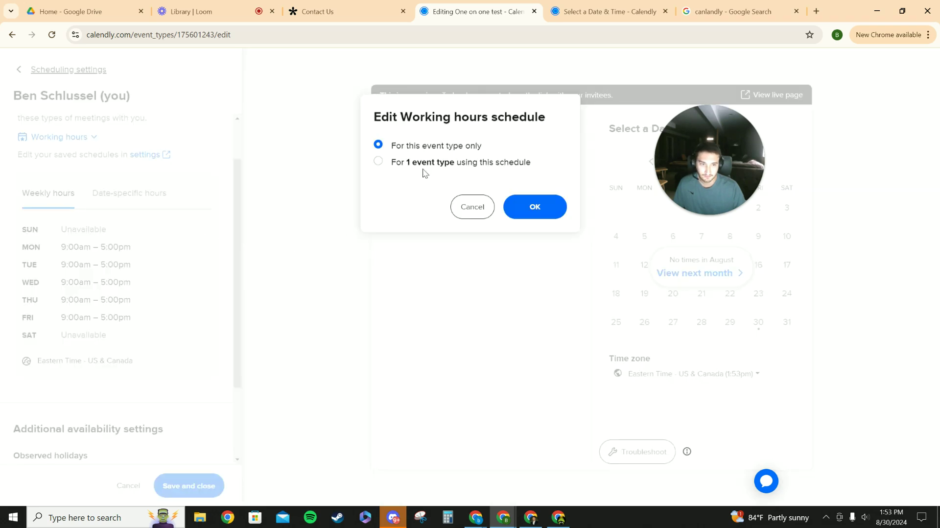
left_click(525, 210)
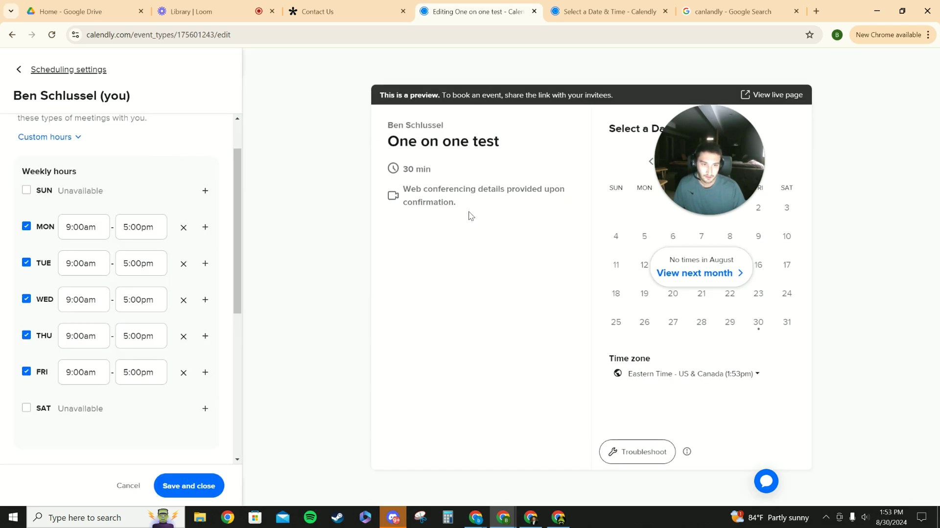
Step: Check the start time choices for Monday and cancel the editing of the custom weekly hours
left_click(98, 228)
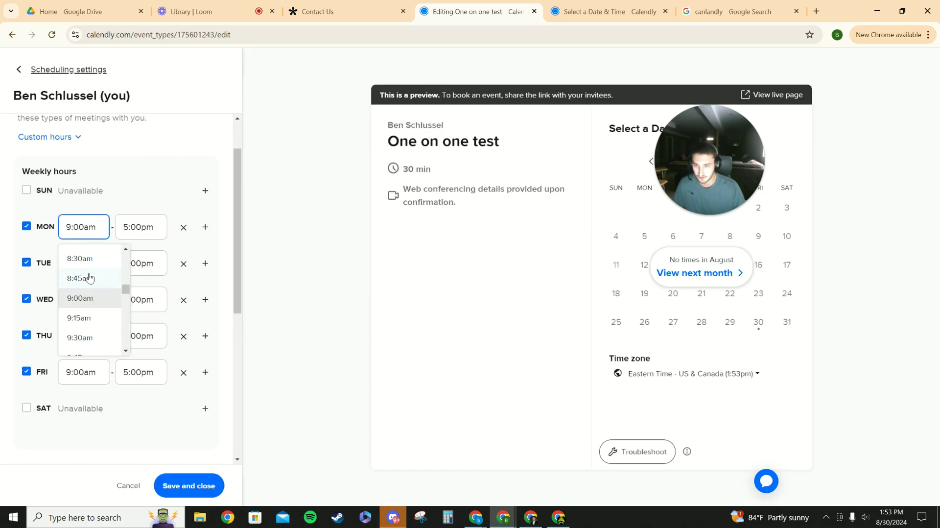
left_click(149, 187)
left_click(128, 485)
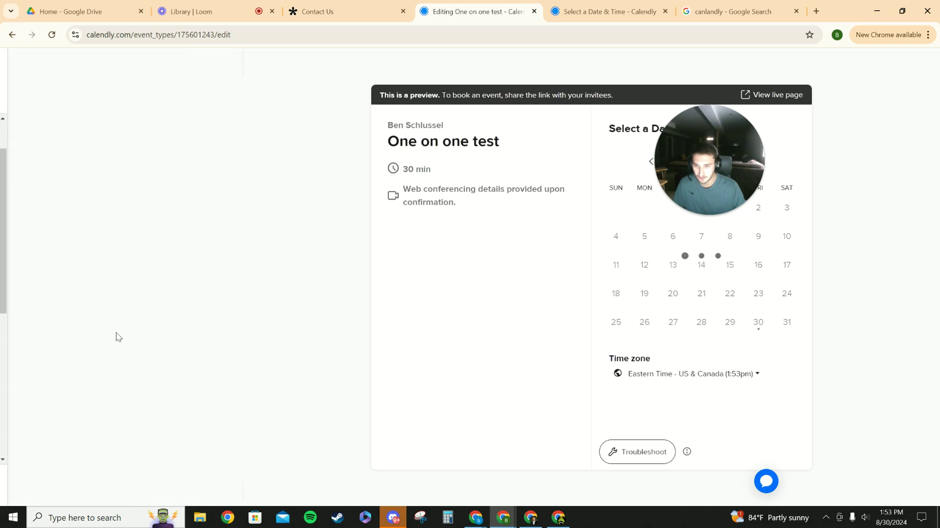
Step: Review the event limits and additional options in the scheduling settings, and look at the booking page options before returning to the event type summary
scroll(68, 245, "down", 3)
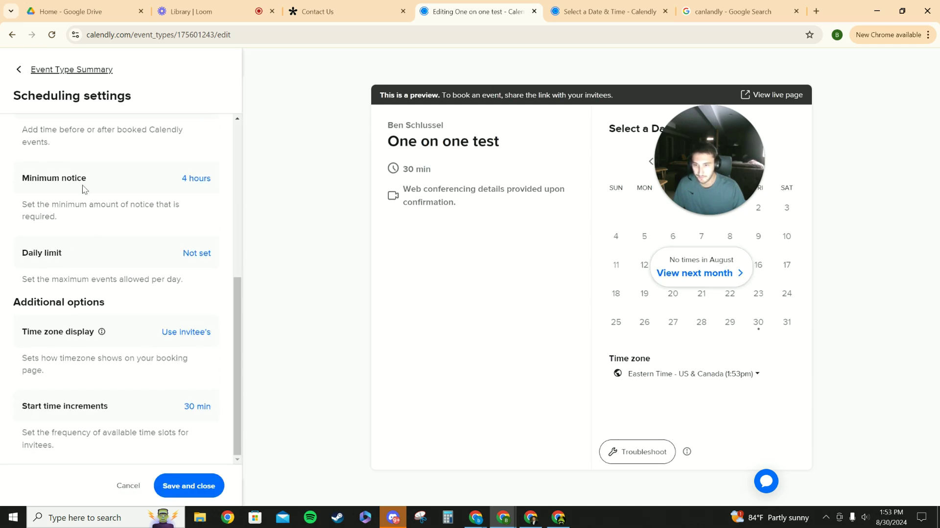
scroll(73, 189, "up", 1)
scroll(32, 171, "up", 1)
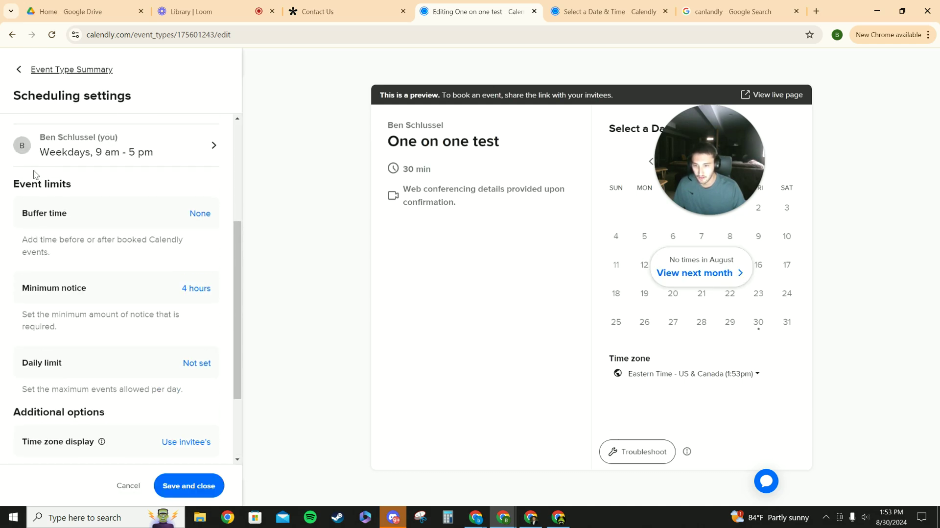
scroll(90, 243, "down", 2)
scroll(52, 399, "up", 6)
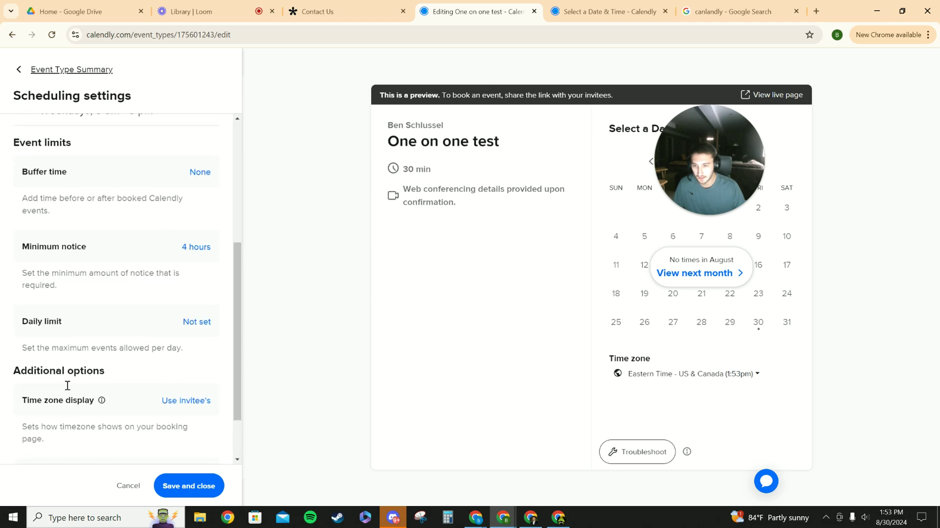
left_click(18, 71)
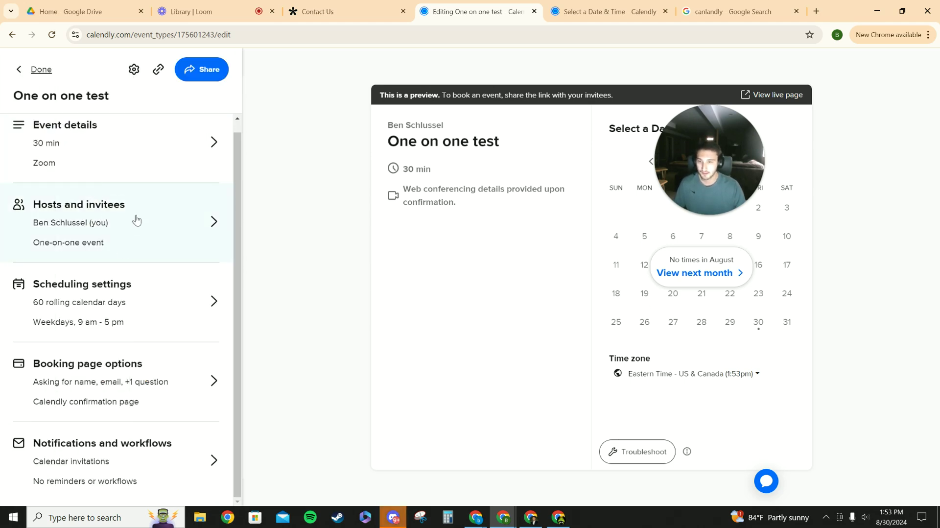
left_click(88, 377)
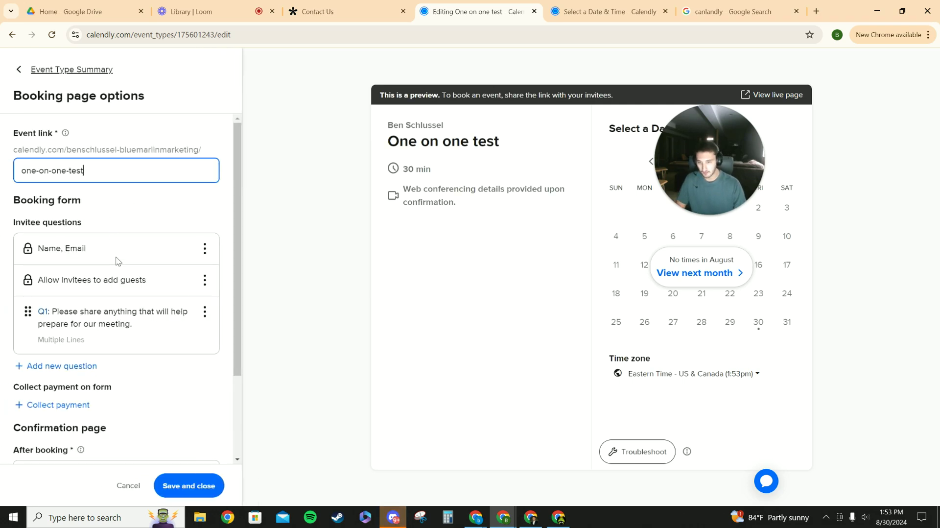
left_click(16, 72)
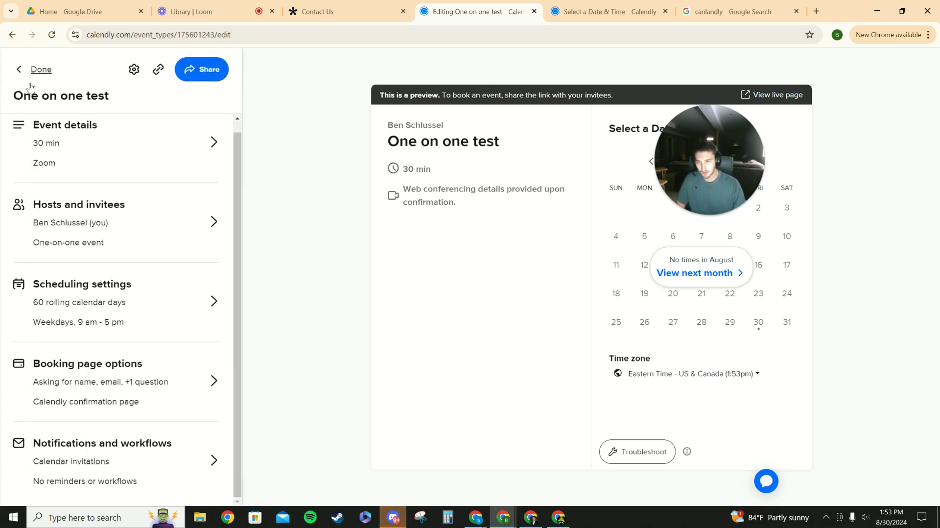
Step: Add the event description beginning "This is ONLY FOR PEOPLE/BUSINESS OWNERS who are looking to scale their business to 6-7 figures." and save the event details
left_click(113, 162)
left_click(86, 374)
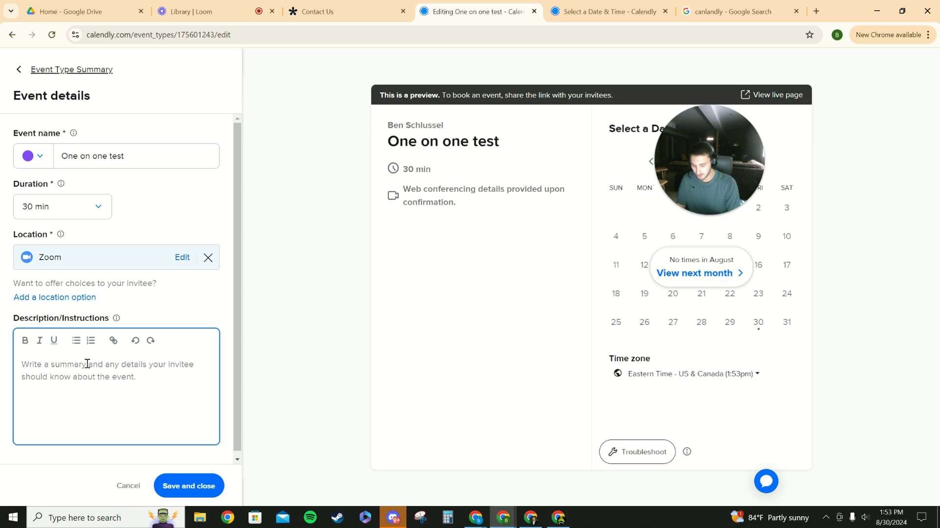
type("This is ONLY FOR PEOPLE/BUSINESS OWNERS who are looking to scale their business to 6-7 figures.  You will be applying to work directly with our expert team and have them help scale your business.  P.s. We are in high demand so make sure to book for a time that you can definitely make.  If you aren't willing to invest at least $100 into yourself and your business. DO NOT book a call.  If you are trying to sell us something DO NOT book this call.")
scroll(107, 401, "down", 1)
scroll(115, 409, "down", 1)
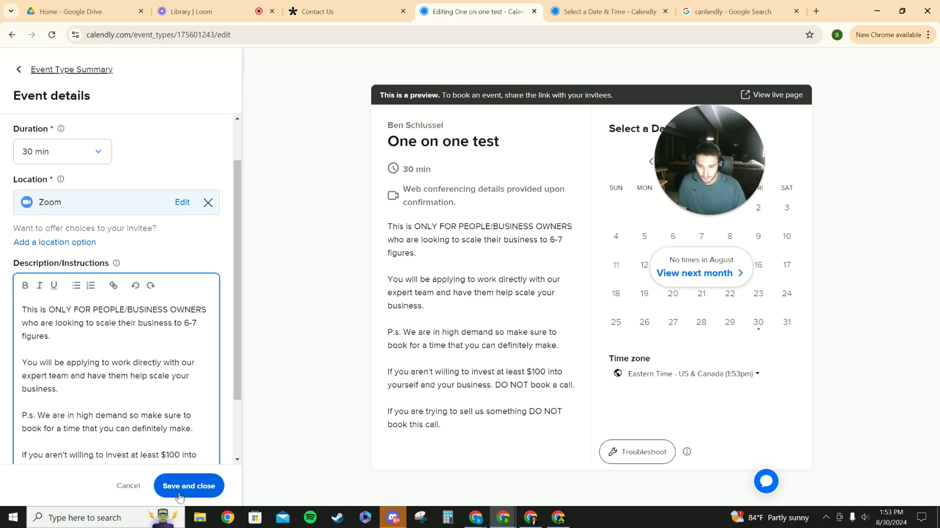
left_click(188, 485)
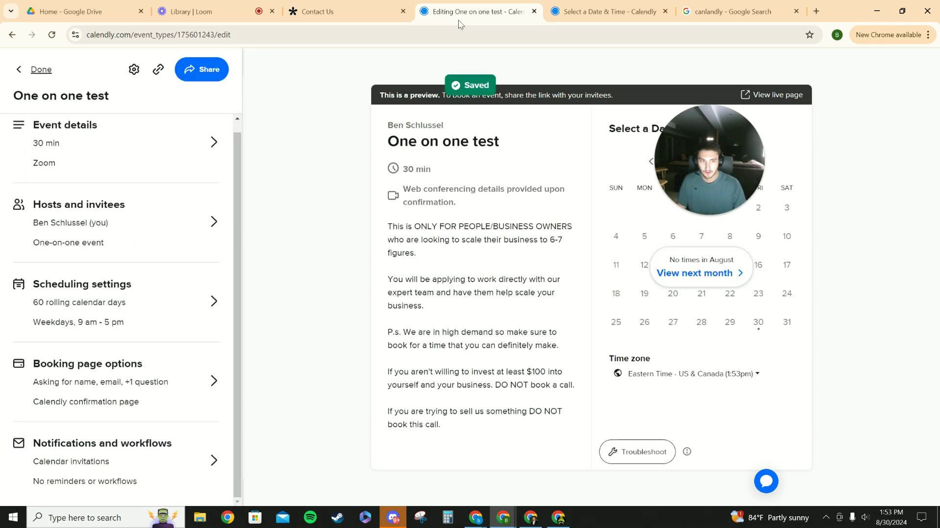
Step: Compare with the booking page of the existing 30 Minute Meeting event and close that page
left_click(588, 12)
scroll(661, 271, "down", 1)
scroll(661, 271, "up", 3)
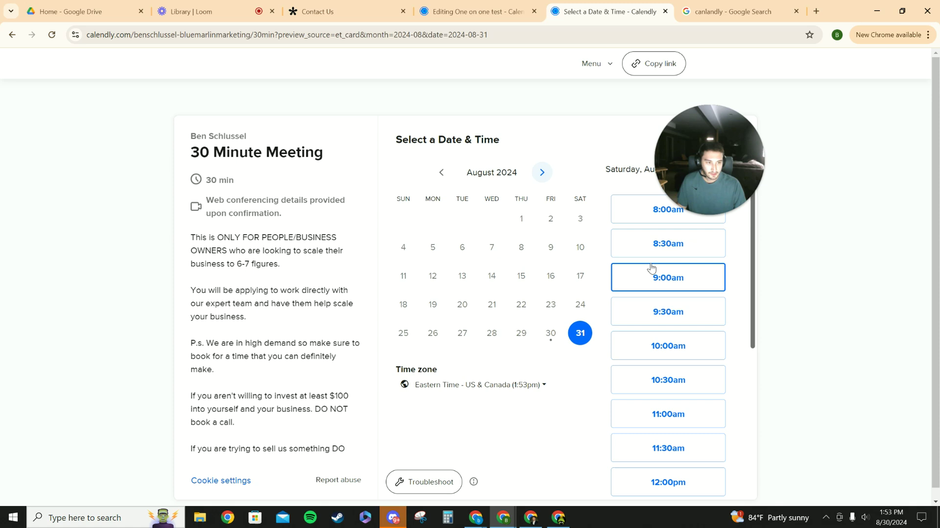
left_click(665, 11)
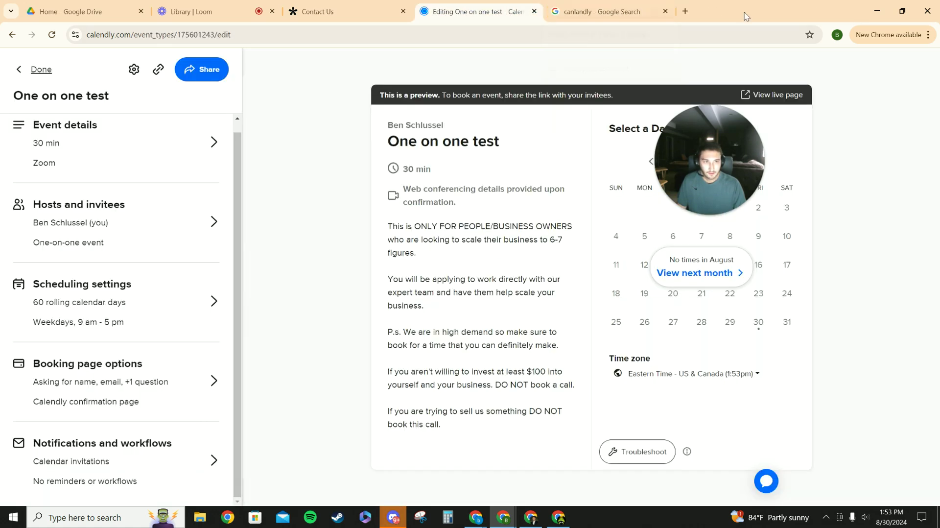
Step: Close the search page, open the Calendly event types list separately, and open the One on one test event type for editing
left_click(685, 11)
key("ctrl+shift+Tab")
left_click(803, 15)
left_click(796, 11)
left_click(190, 400)
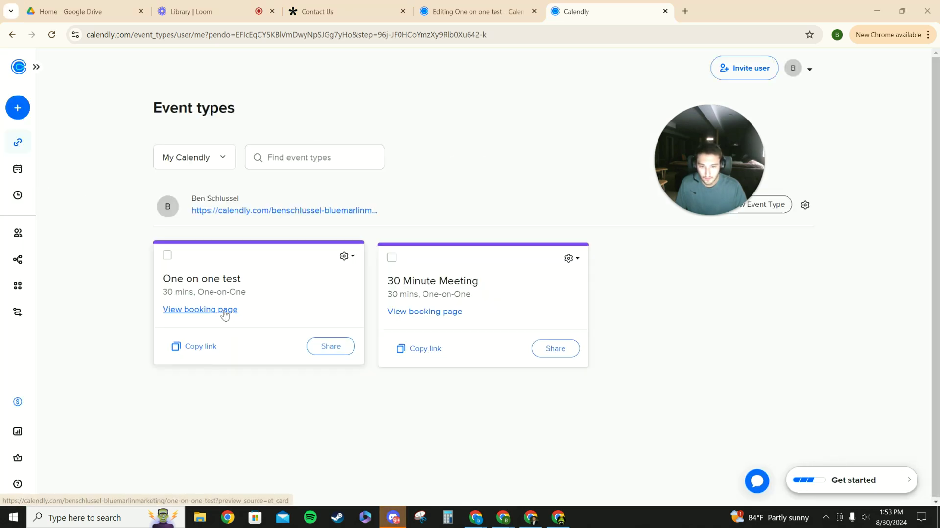
left_click(346, 256)
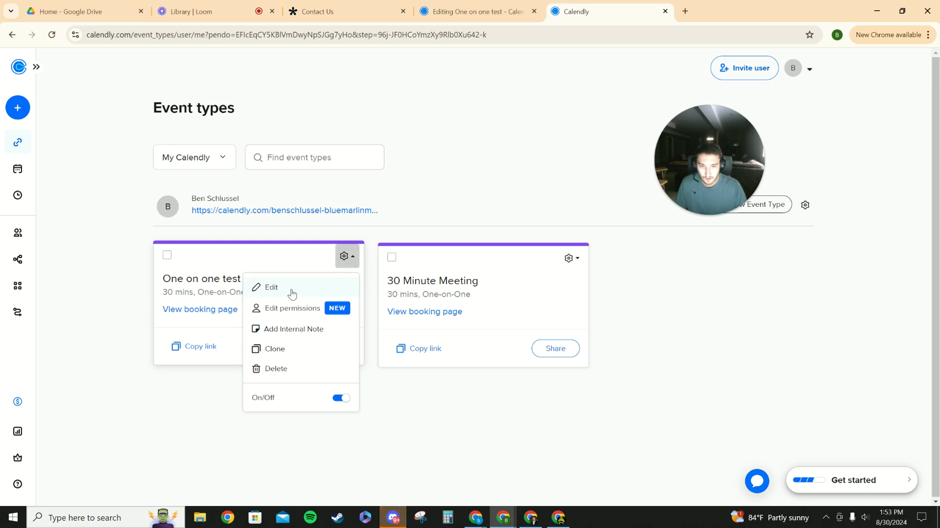
left_click(294, 288)
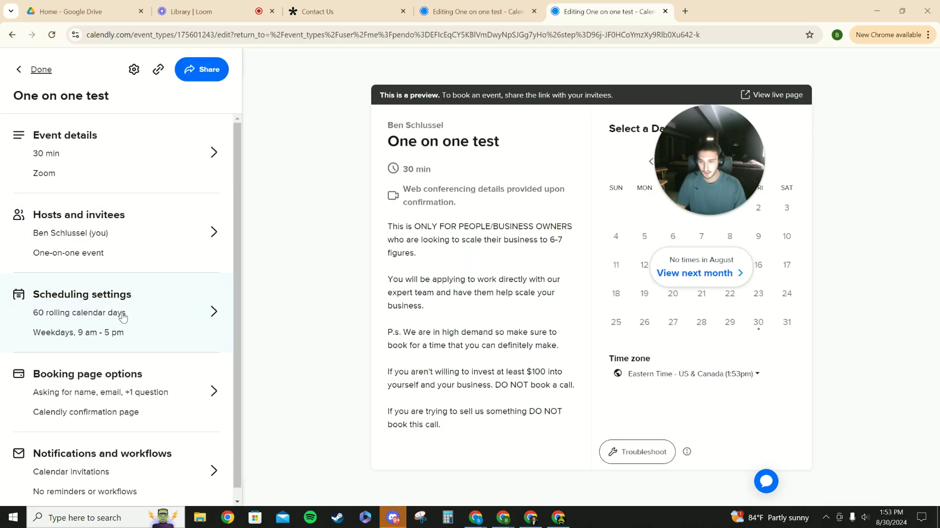
Step: Open the booking page options and delete the invitee question "Please share anything that will help prepare for our meeting."
scroll(109, 208, "down", 1)
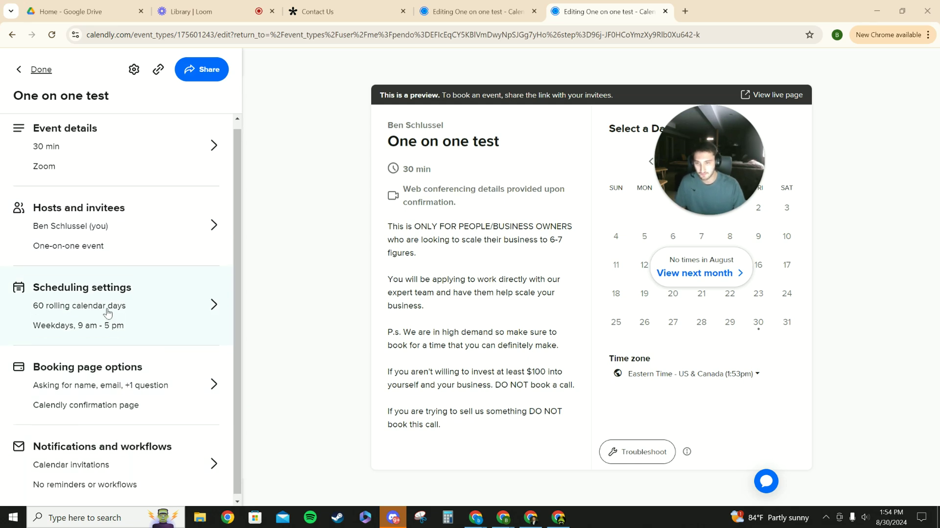
left_click(123, 384)
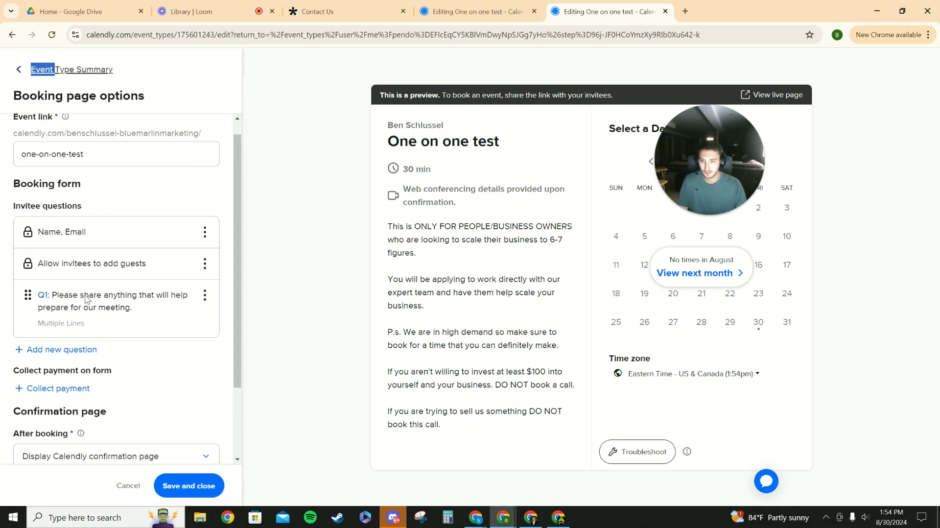
left_click(93, 171)
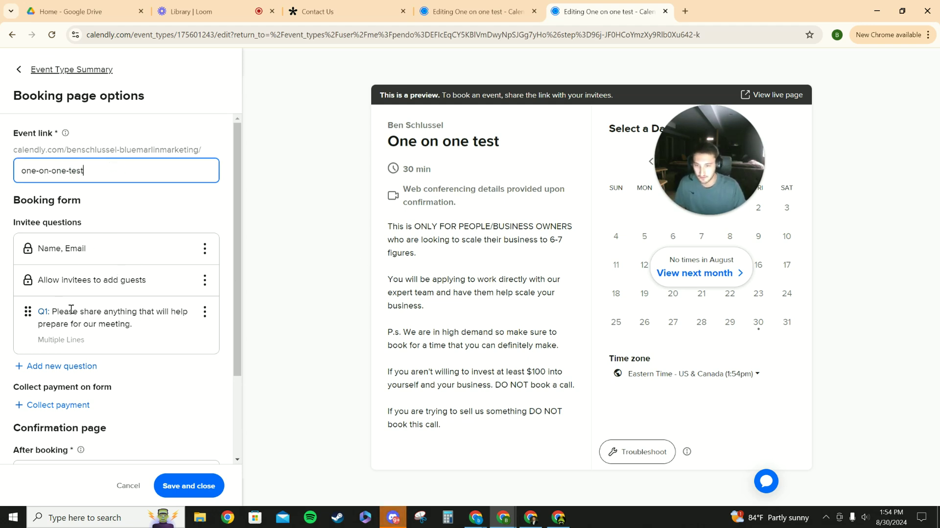
triple_click(47, 249)
left_click_drag(140, 327, 43, 314)
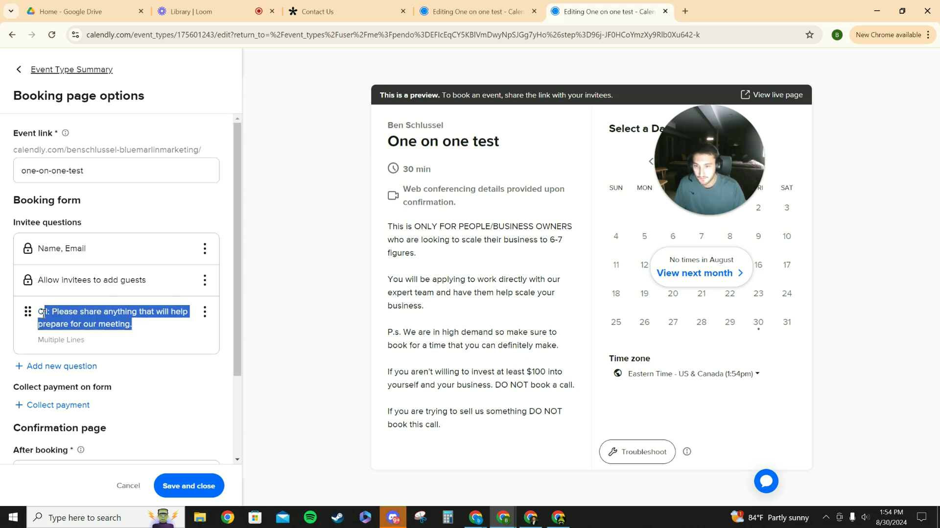
left_click(149, 336)
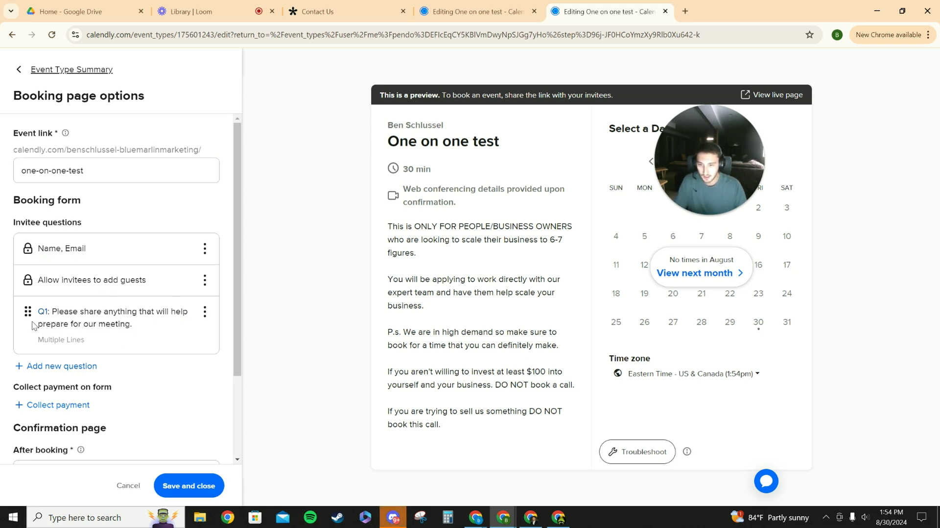
left_click(205, 311)
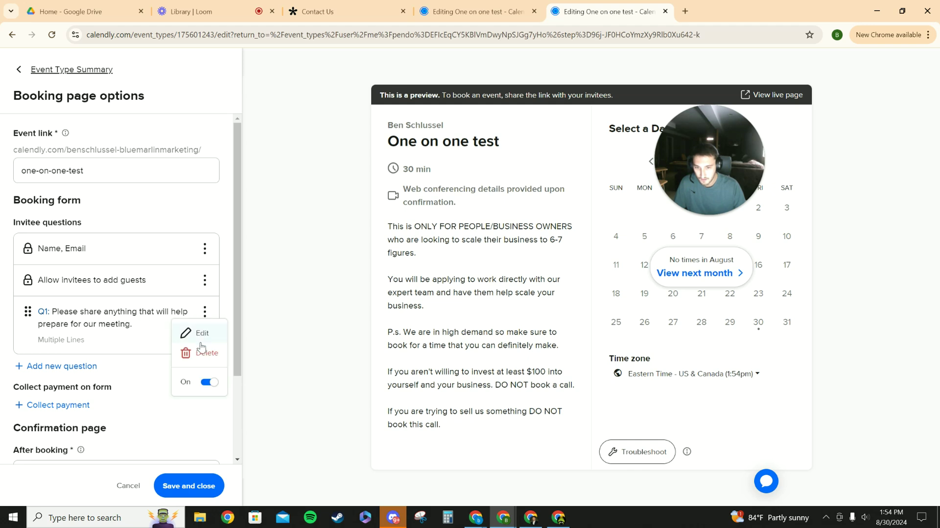
left_click(197, 347)
Step: Add a required invitee question "Phone number" with the Phone Number answer type
left_click(64, 309)
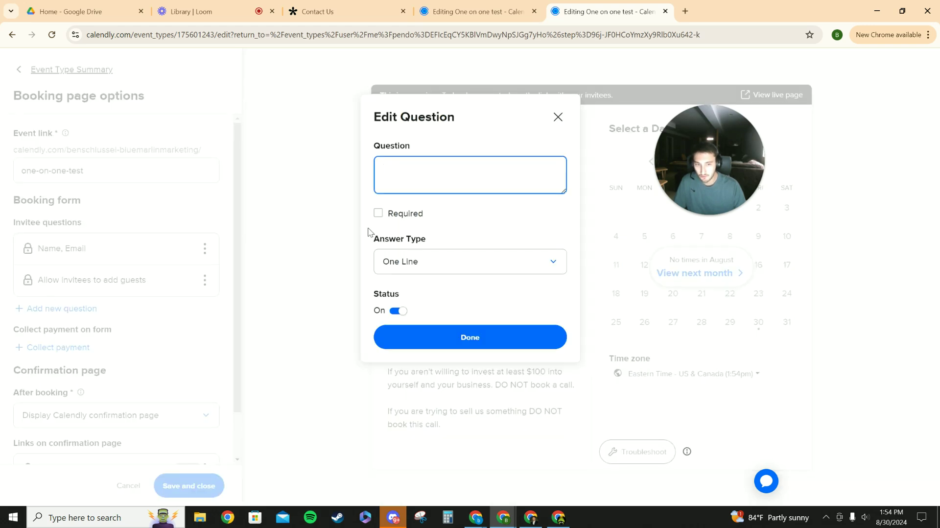
left_click(385, 214)
left_click(426, 180)
left_click(414, 256)
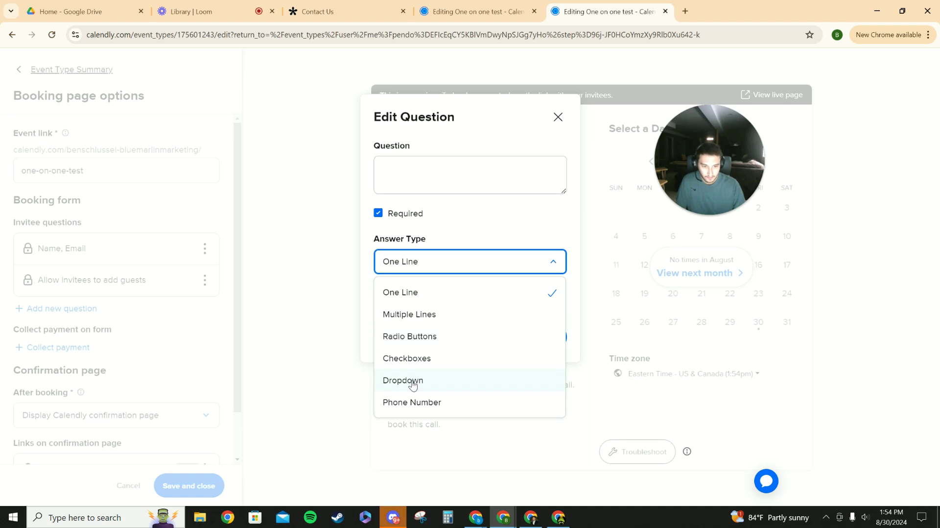
left_click(413, 402)
left_click(412, 163)
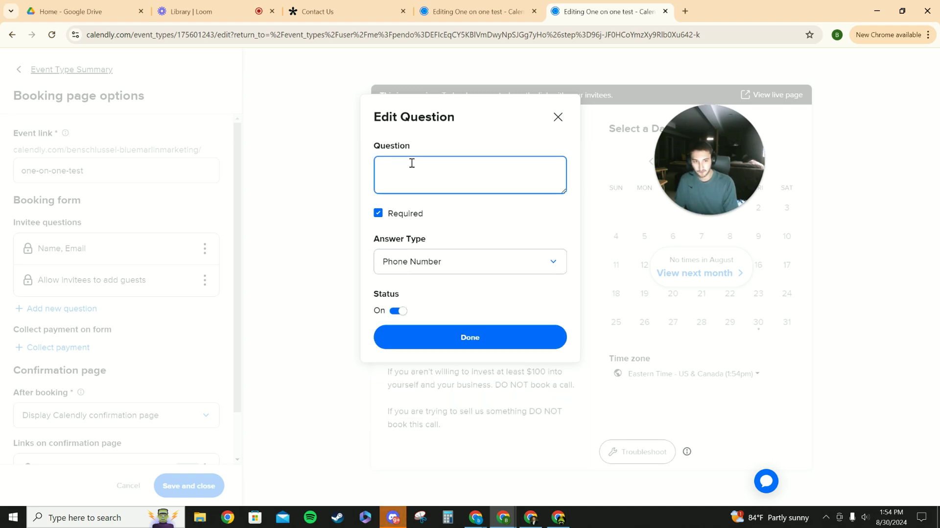
type("Ph")
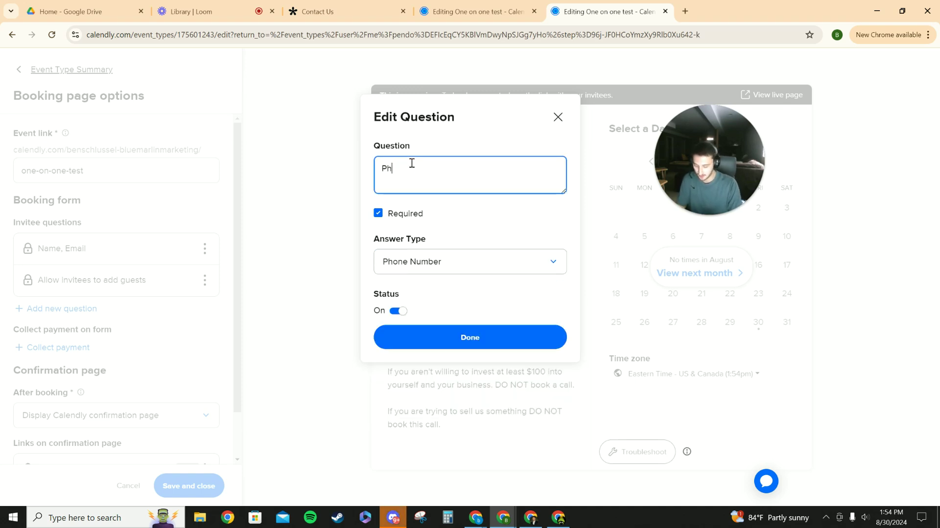
type("one number")
left_click(490, 140)
left_click(492, 335)
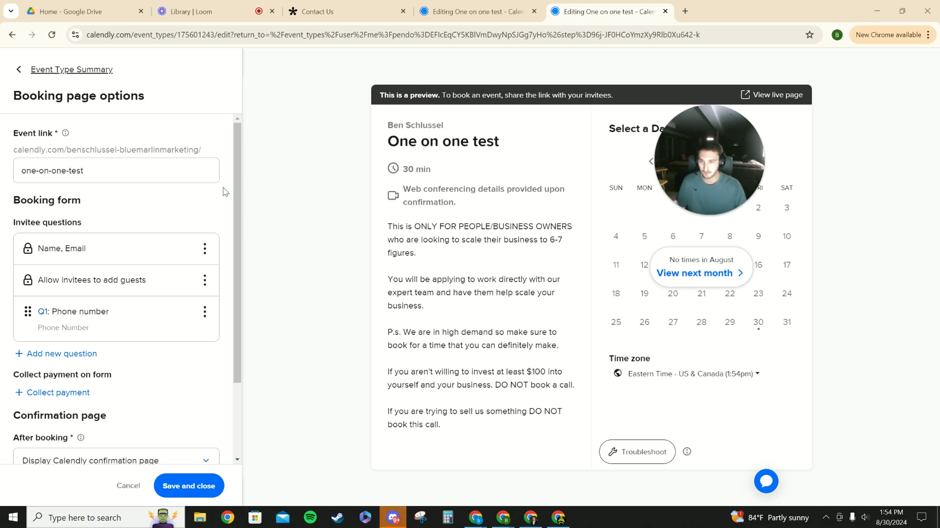
Step: Add an optional invitee question "Company Nmae" with the One Line answer type, correcting the spelling of "Company"
scroll(167, 240, "down", 2)
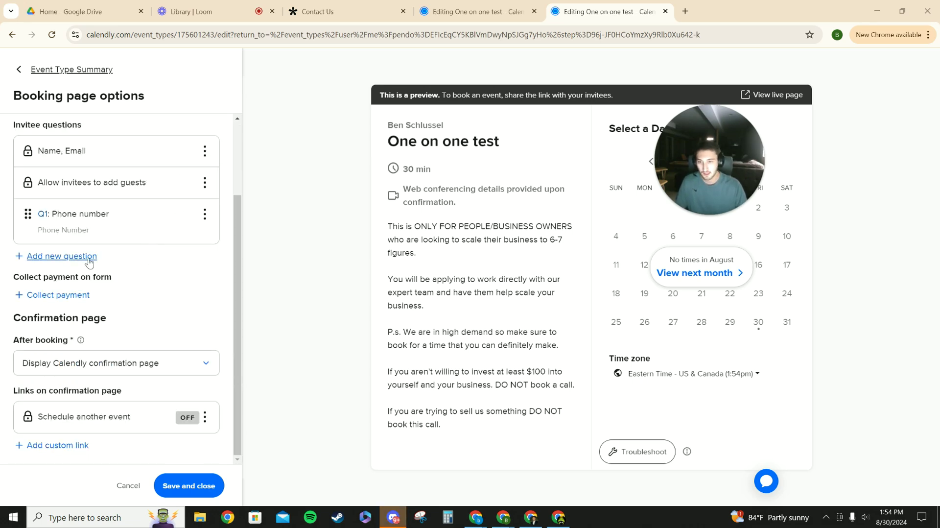
left_click(64, 255)
type("Compamy Nmae")
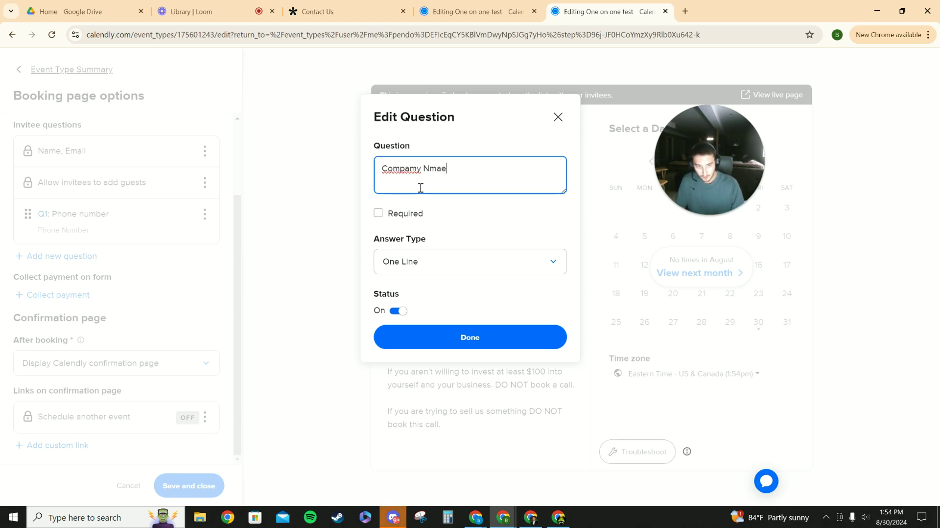
right_click(392, 168)
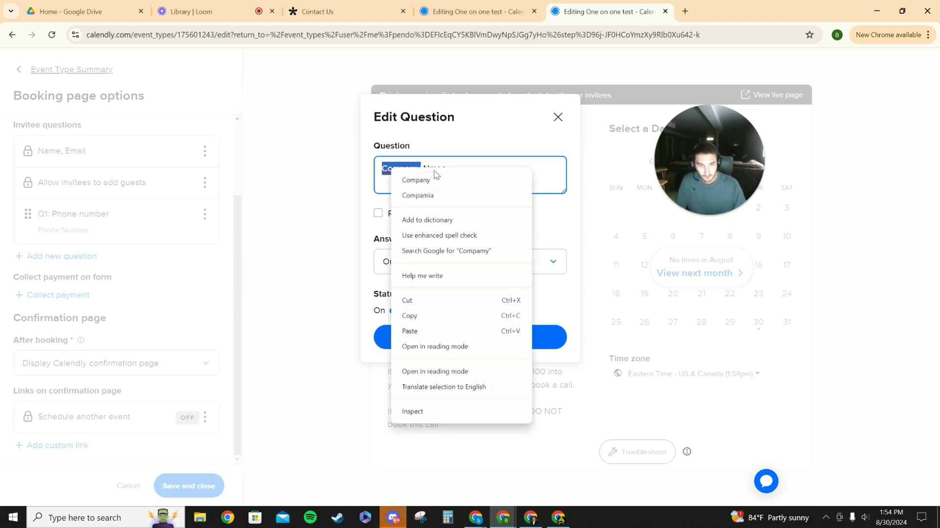
left_click(426, 178)
left_click(398, 219)
left_click(396, 222)
left_click(460, 260)
left_click(472, 224)
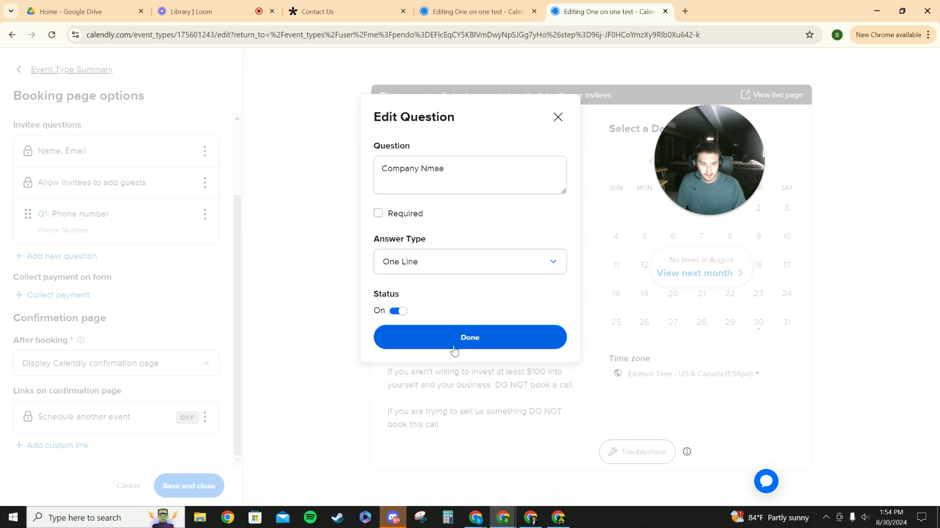
left_click(455, 349)
Step: Add an optional invitee question "Contact list size" with the One Line answer type
left_click(64, 301)
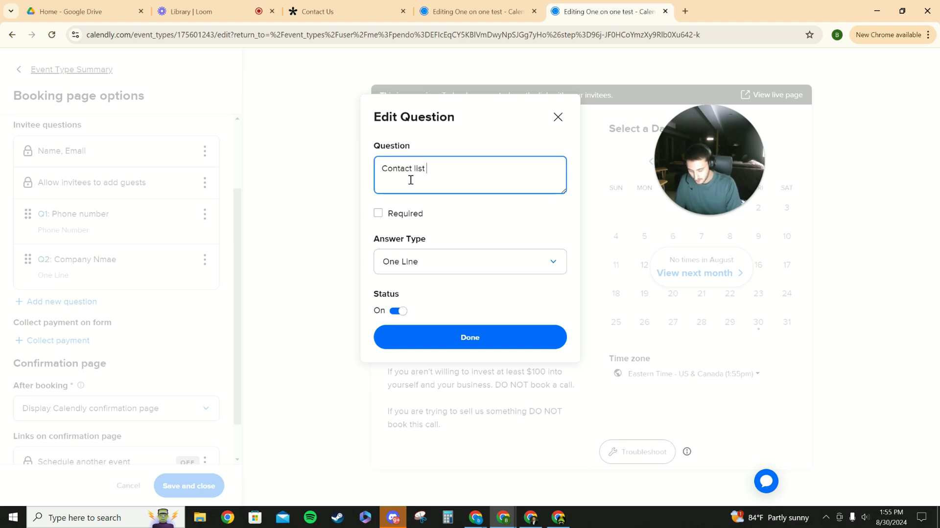
left_click(452, 342)
Step: Examine the choices for what happens after booking in the confirmation page settings, keeping the Calendly confirmation page
scroll(123, 286, "down", 2)
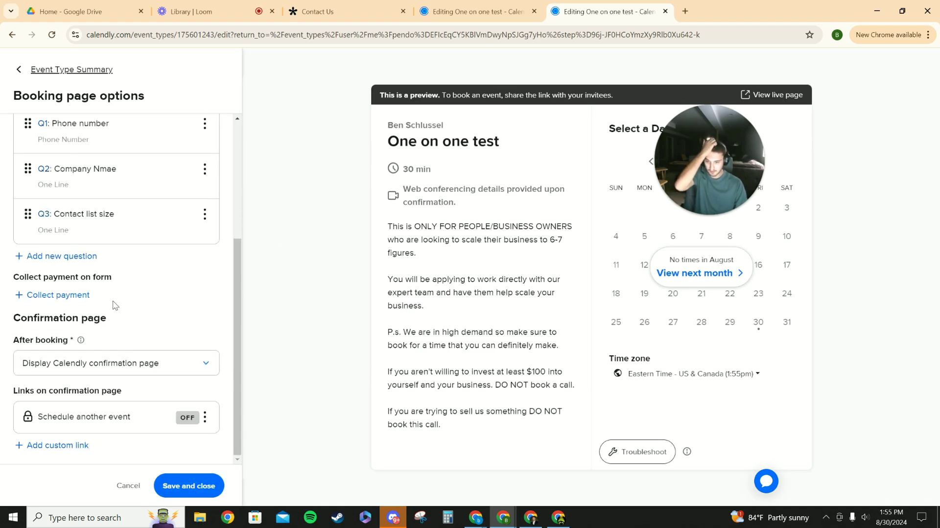
left_click(202, 367)
left_click(162, 321)
left_click(173, 369)
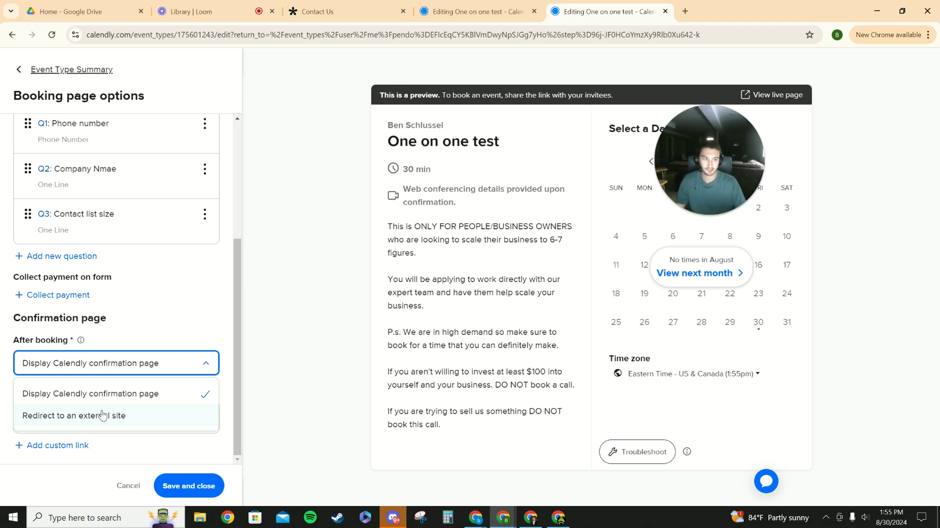
left_click(172, 331)
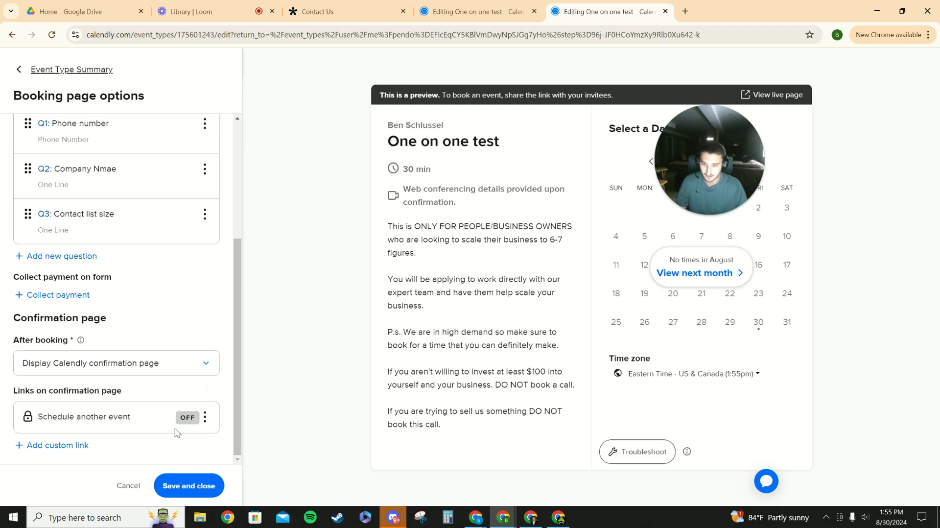
Step: Save the booking page options and open the event type's notifications and workflows settings
scroll(162, 415, "up", 4)
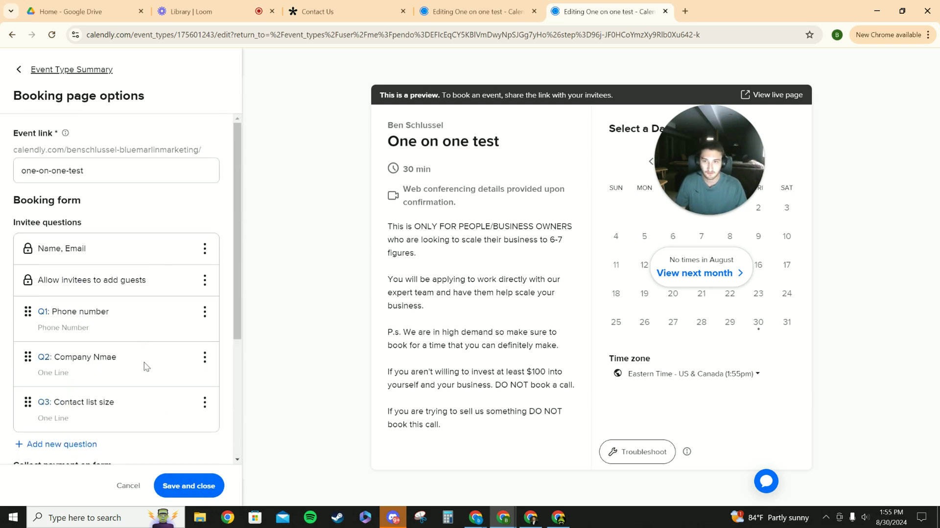
left_click(198, 485)
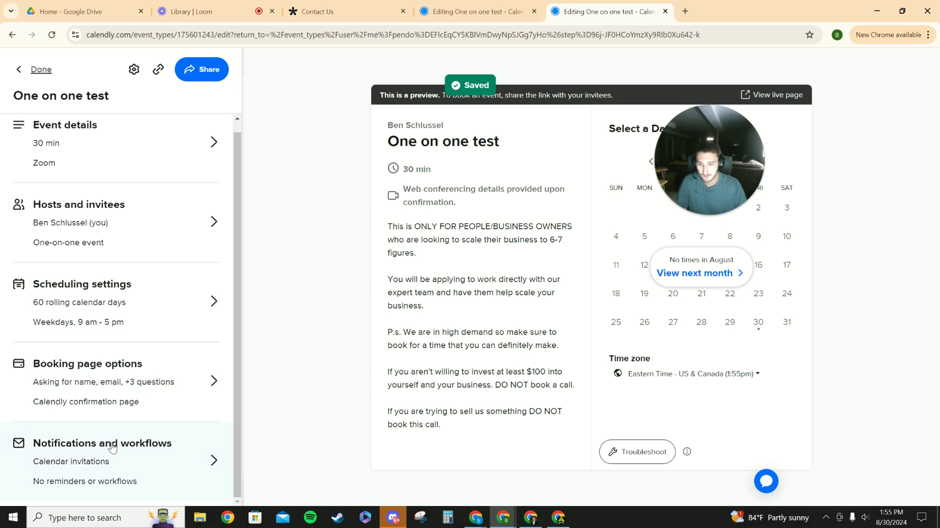
left_click(116, 463)
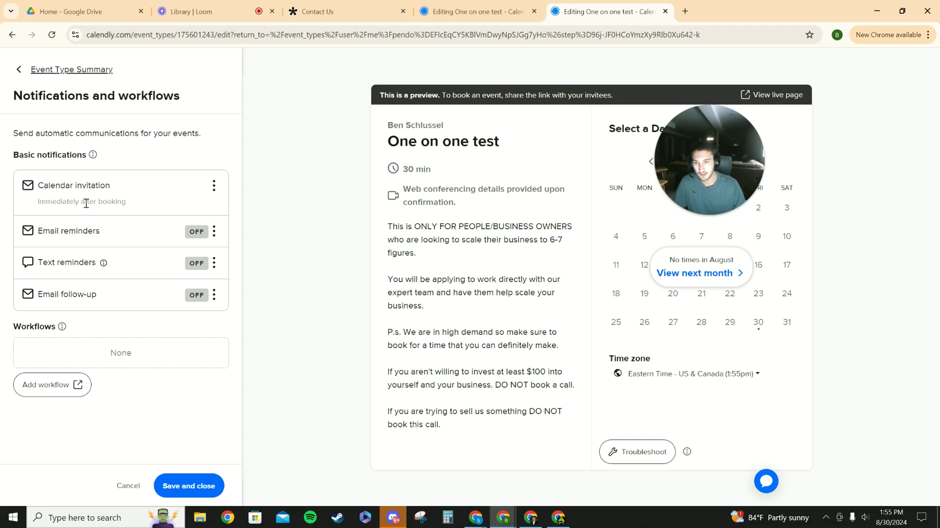
Step: Examine the email reminder's reply-to address, subject, body variables, timing and status, and leave the settings without saving
left_click(214, 236)
left_click(215, 255)
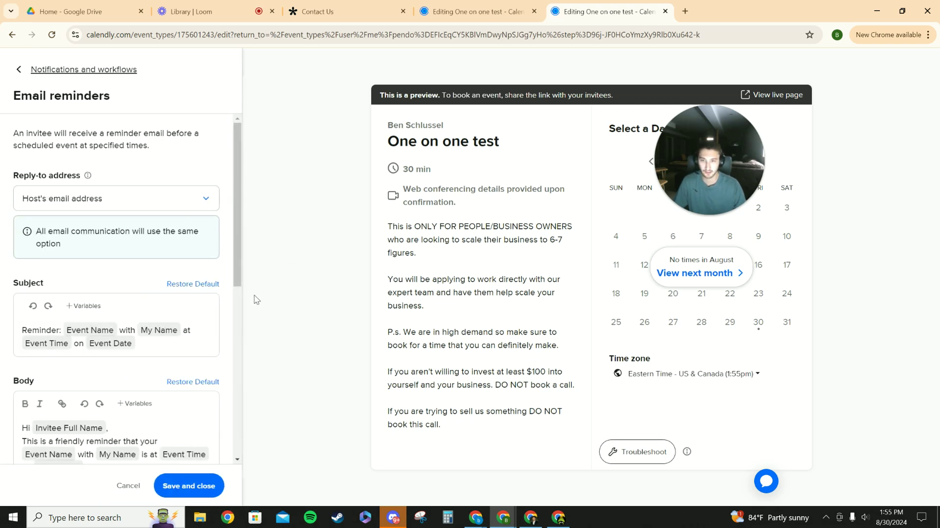
scroll(77, 181, "down", 2)
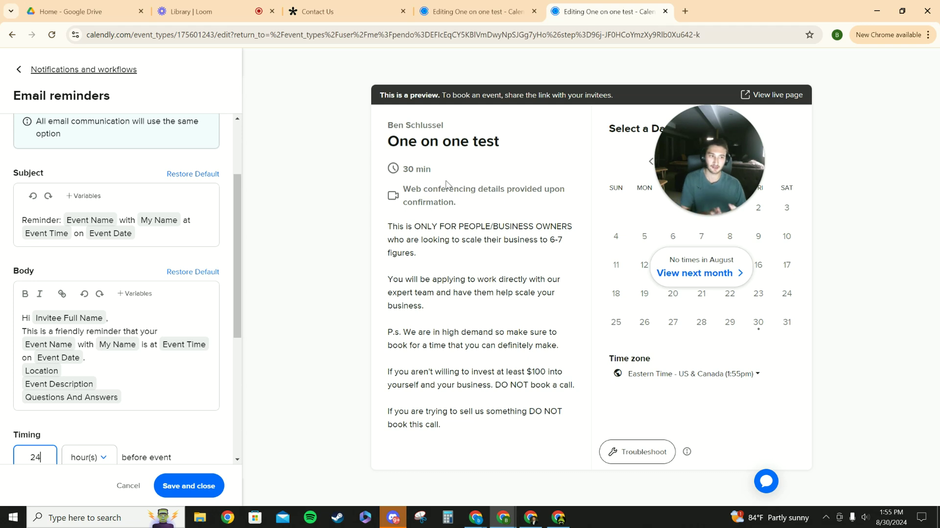
scroll(49, 210, "down", 5)
scroll(59, 221, "up", 2)
double_click(25, 208)
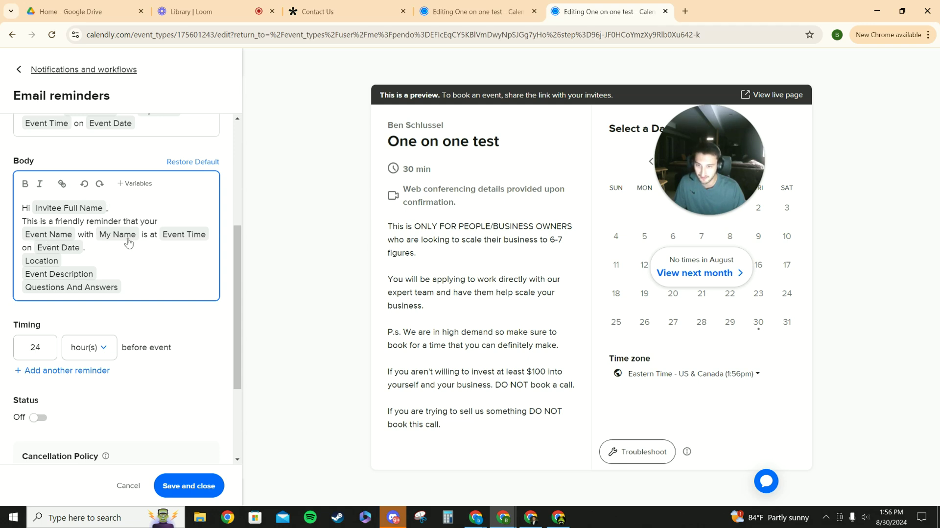
left_click_drag(388, 140, 495, 143)
left_click(529, 157)
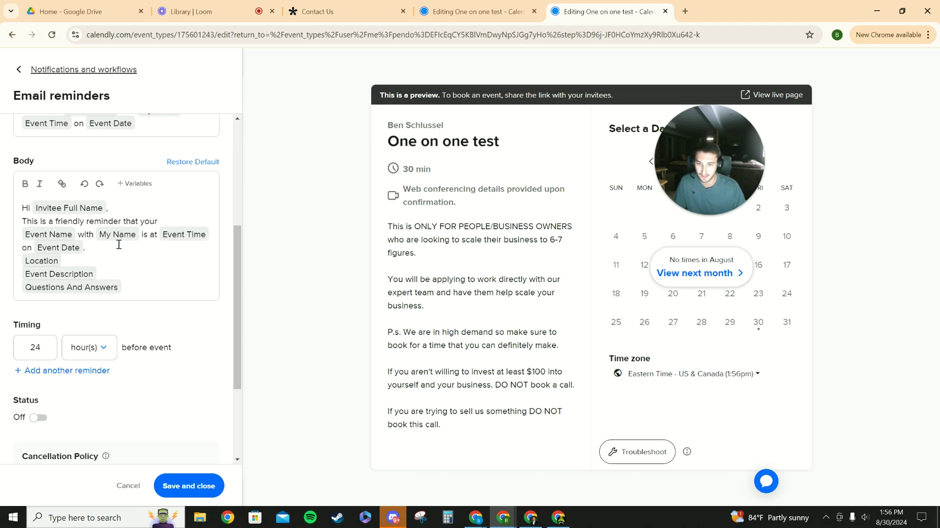
left_click_drag(386, 125, 484, 122)
left_click(124, 280)
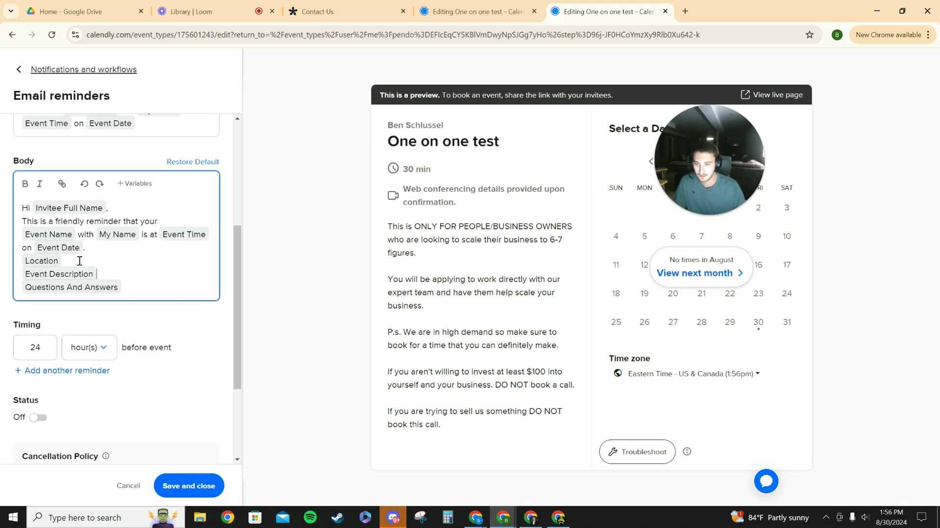
scroll(141, 288, "down", 2)
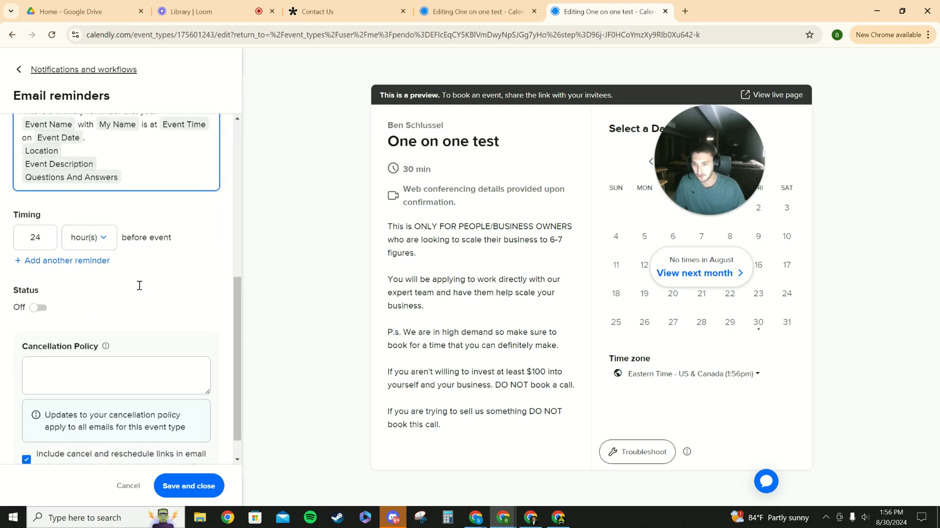
scroll(140, 286, "up", 4)
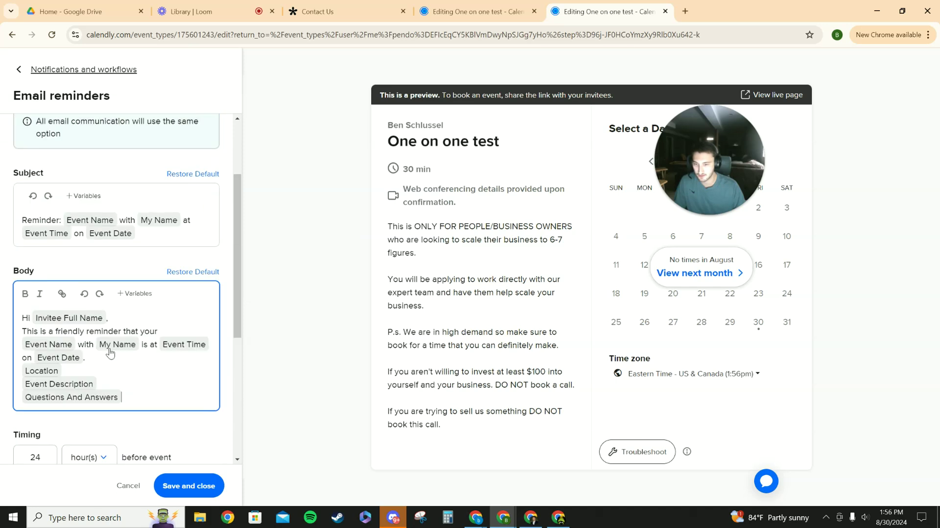
left_click(81, 365)
scroll(81, 367, "down", 1)
scroll(115, 323, "down", 3)
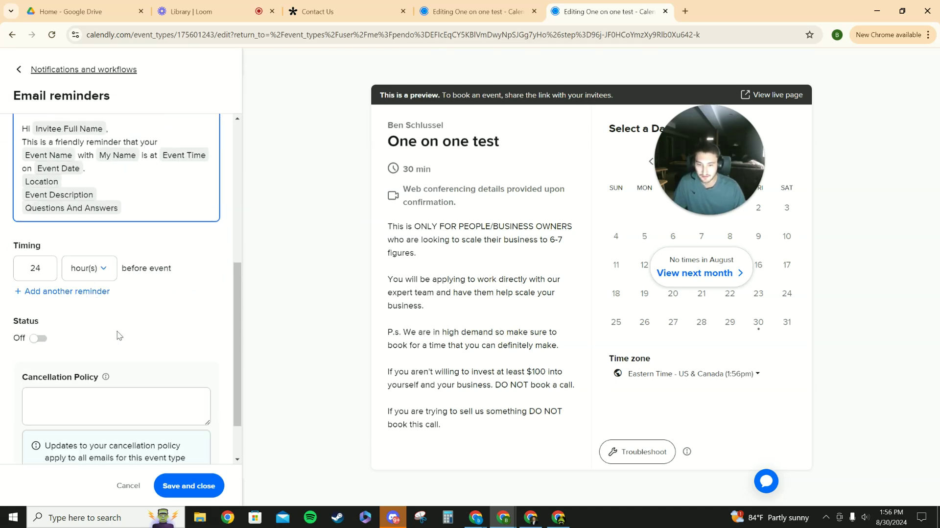
scroll(147, 418, "up", 5)
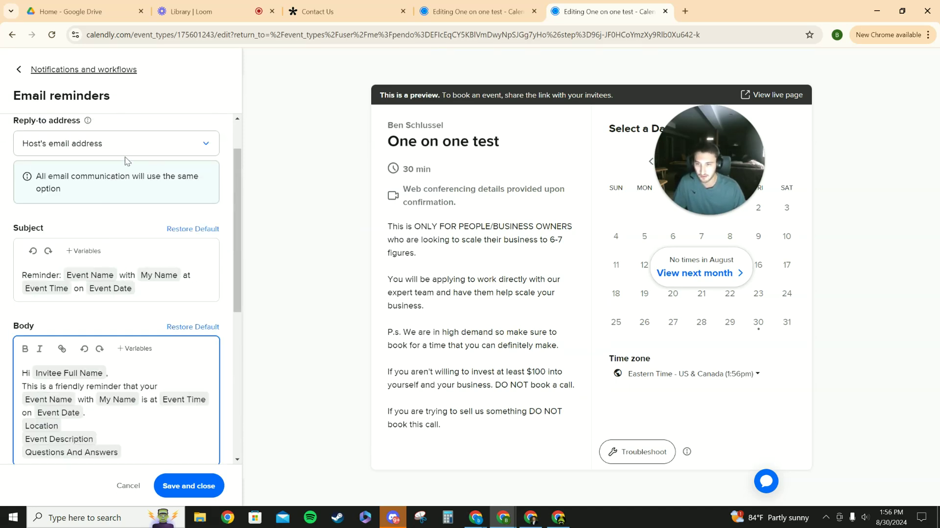
left_click(128, 486)
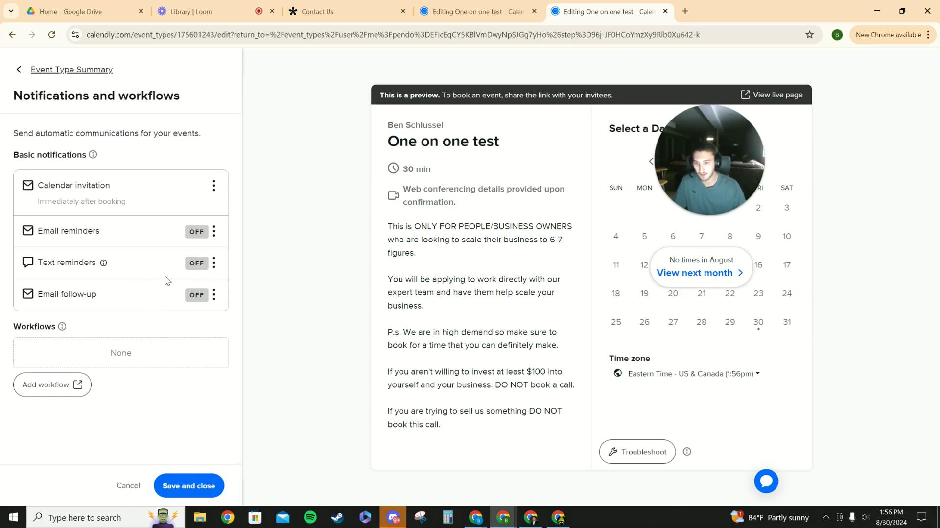
Step: Review the email follow-up and email reminders entries among the basic notifications
left_click_drag(119, 301, 20, 287)
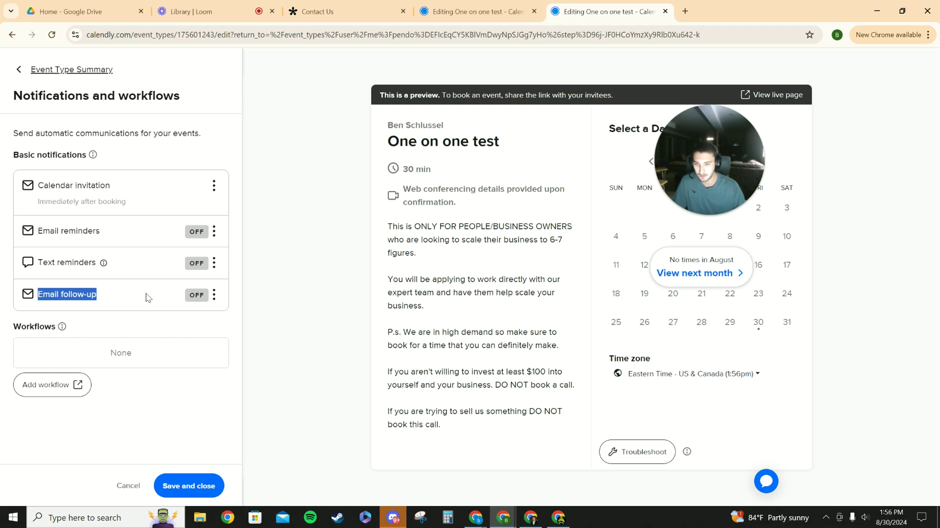
left_click(147, 297)
left_click_drag(110, 304, 34, 293)
left_click(105, 297)
left_click_drag(104, 297, 39, 299)
left_click(102, 303)
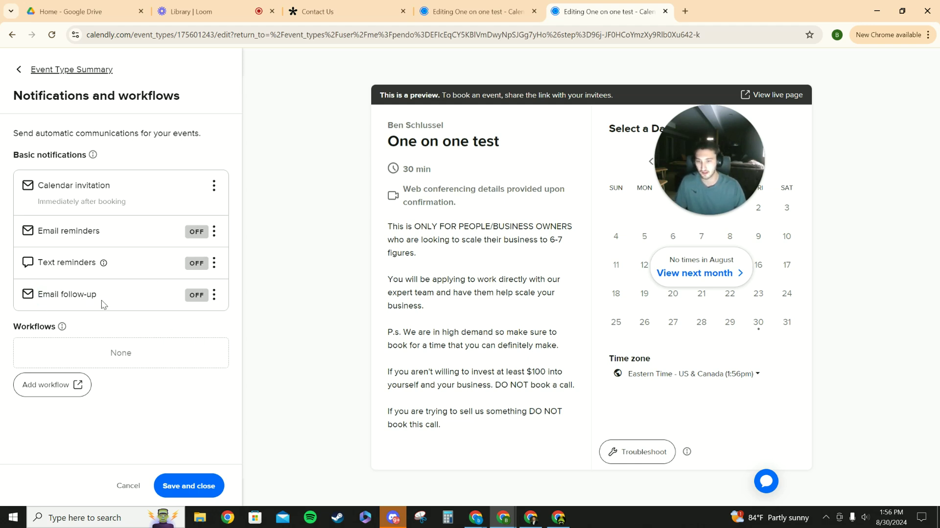
left_click_drag(119, 240, 68, 234)
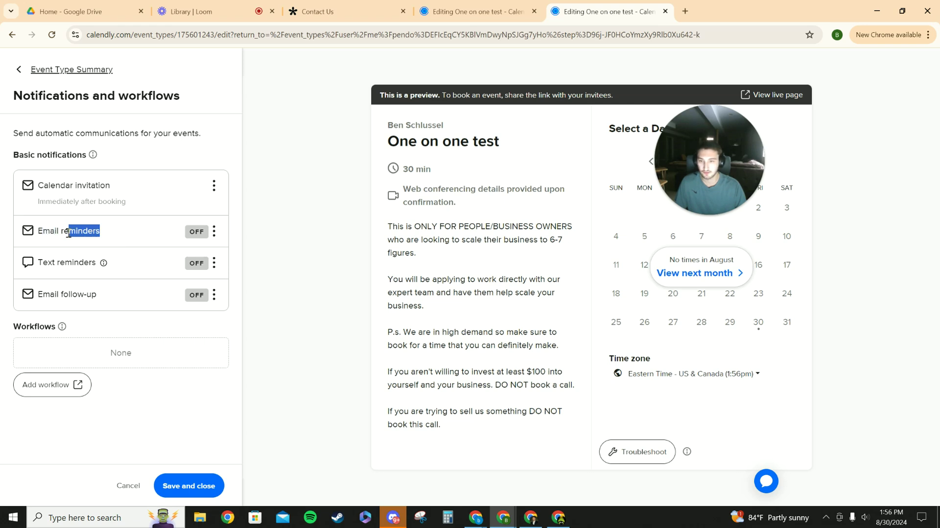
left_click(128, 245)
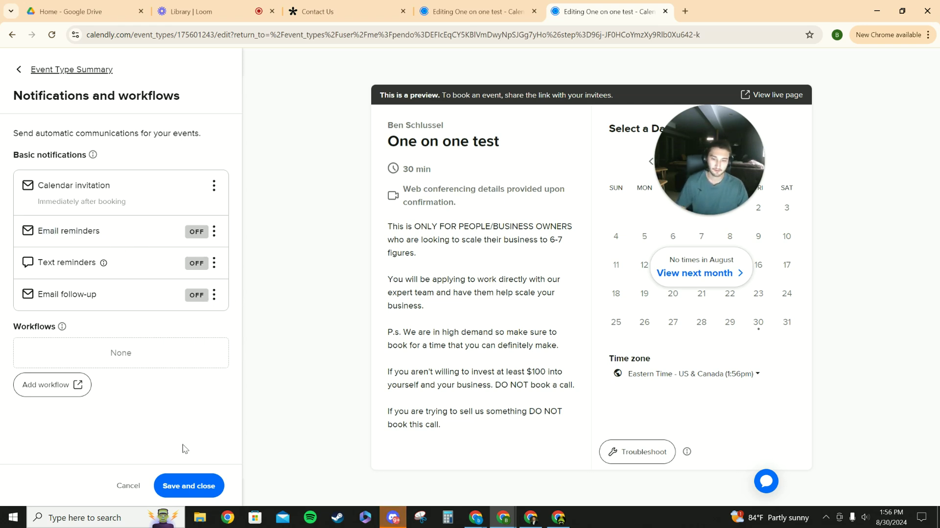
Step: Save and close the notifications settings and copy the booking link of the event type
left_click(158, 492)
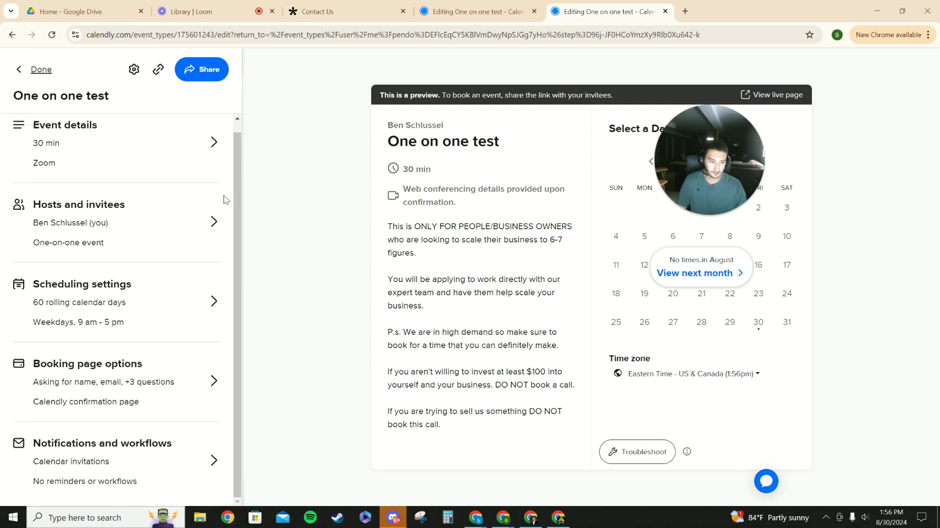
left_click(157, 74)
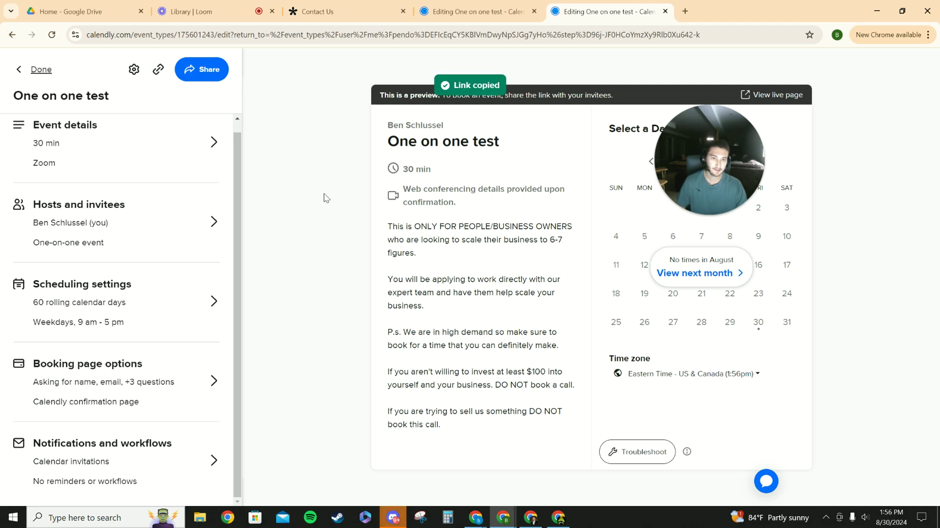
Step: Switch to the Make browser window and create a new scenario
left_click(879, 9)
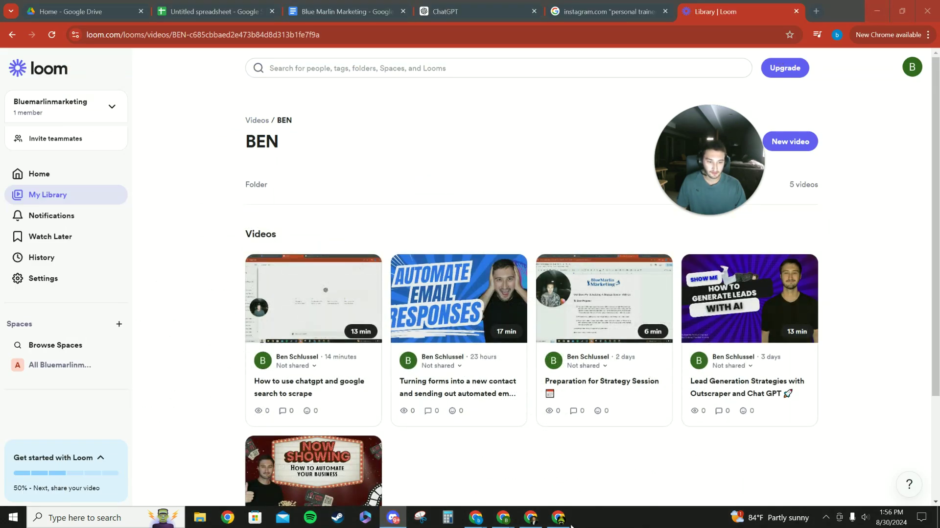
mouse_move(508, 521)
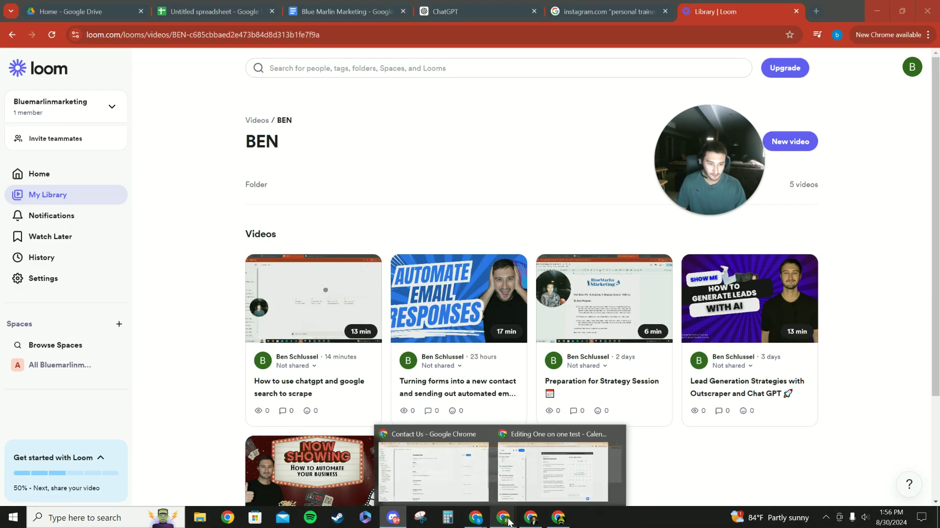
left_click(578, 473)
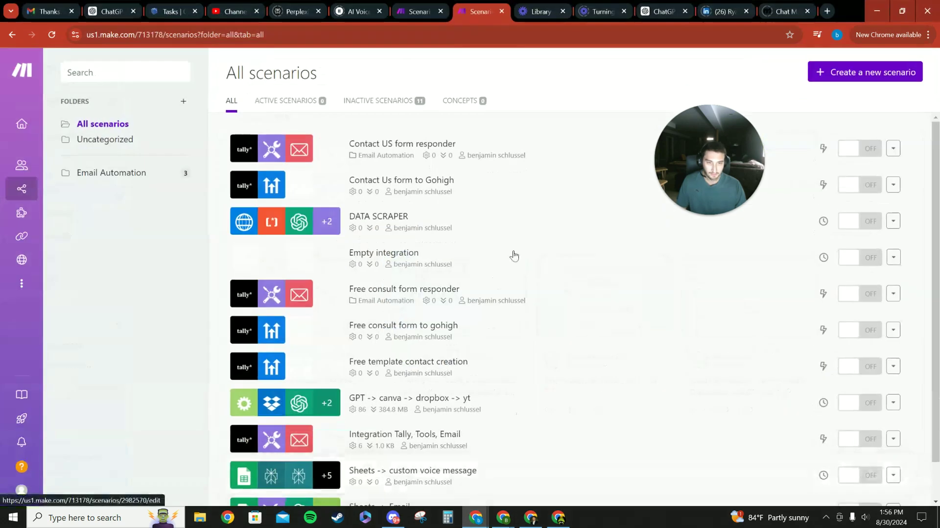
left_click(867, 72)
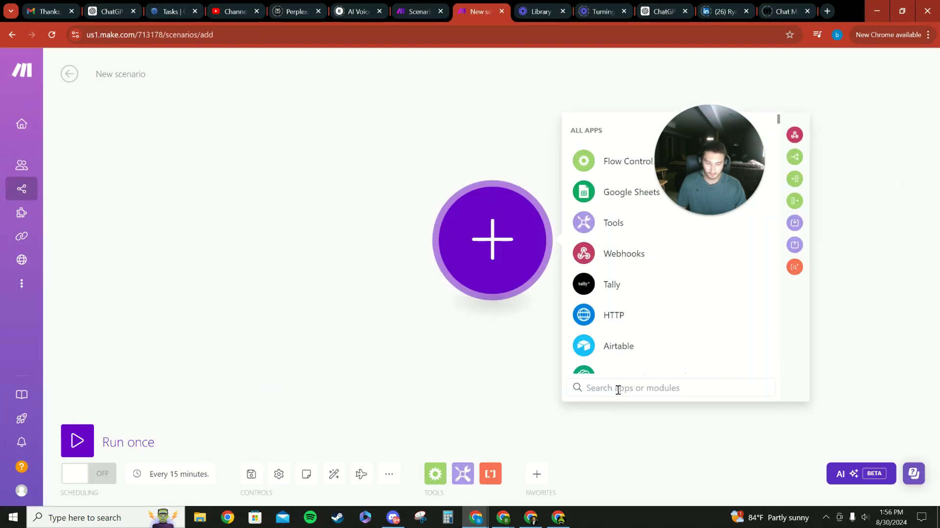
Step: Search the apps for Calendly and add its Watch Events module as the scenario's trigger
left_click_drag(737, 156, 196, 338)
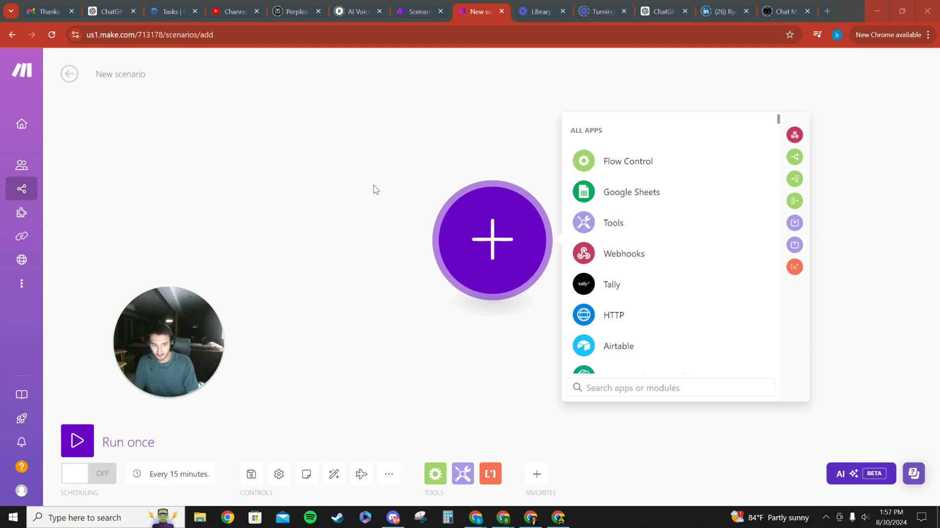
left_click(622, 387)
type("ca")
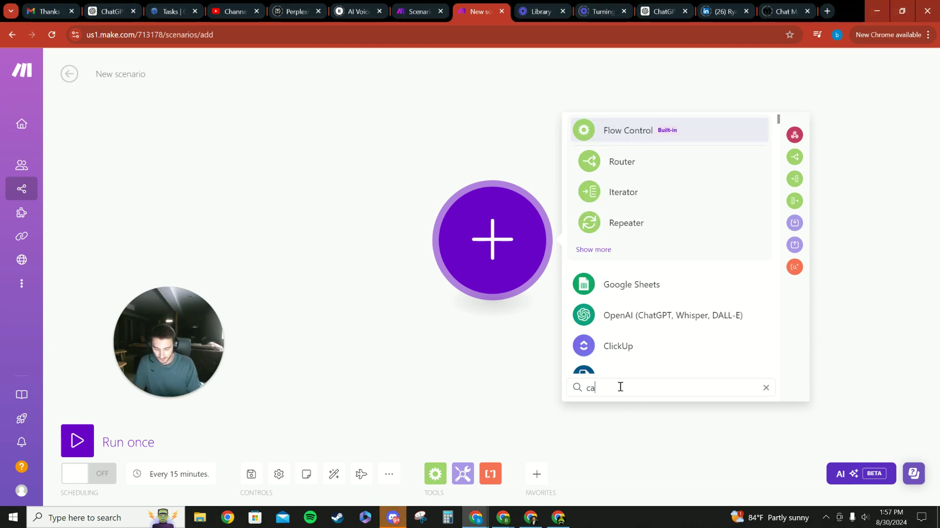
type("la")
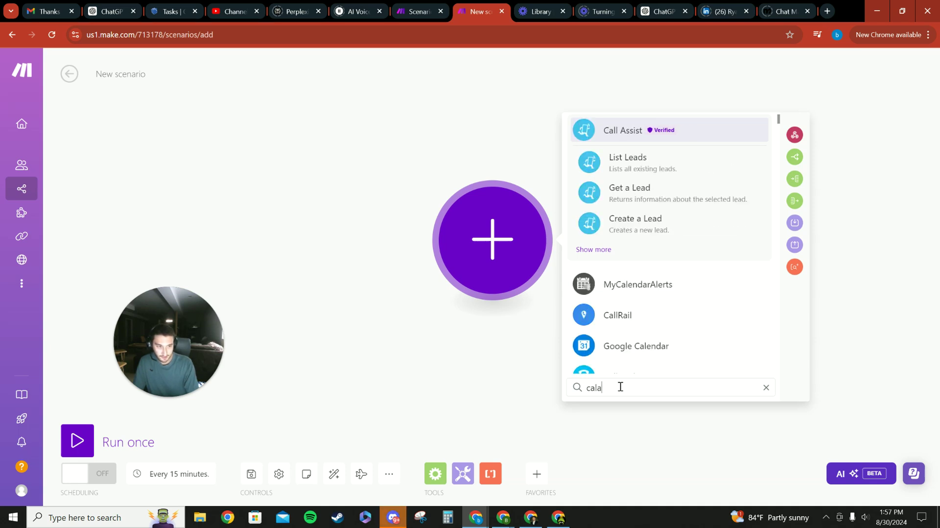
key("BackSpace")
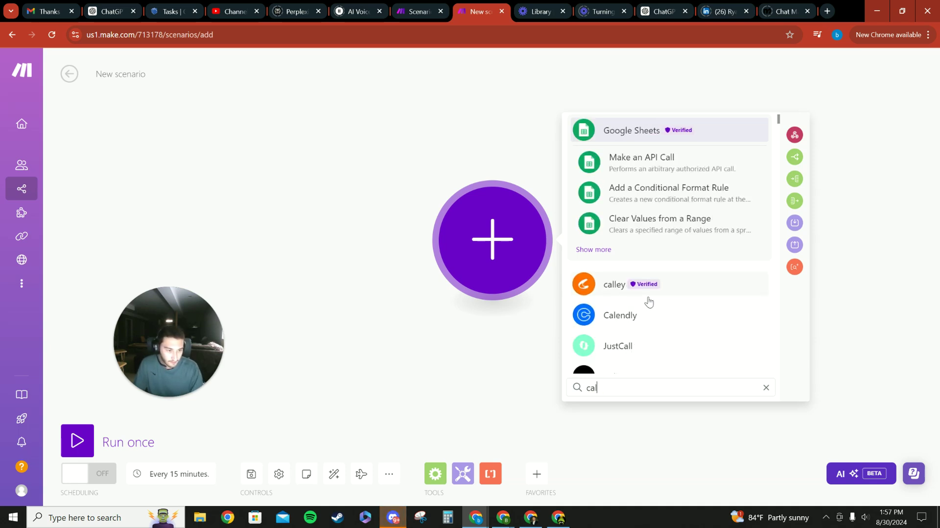
left_click(618, 315)
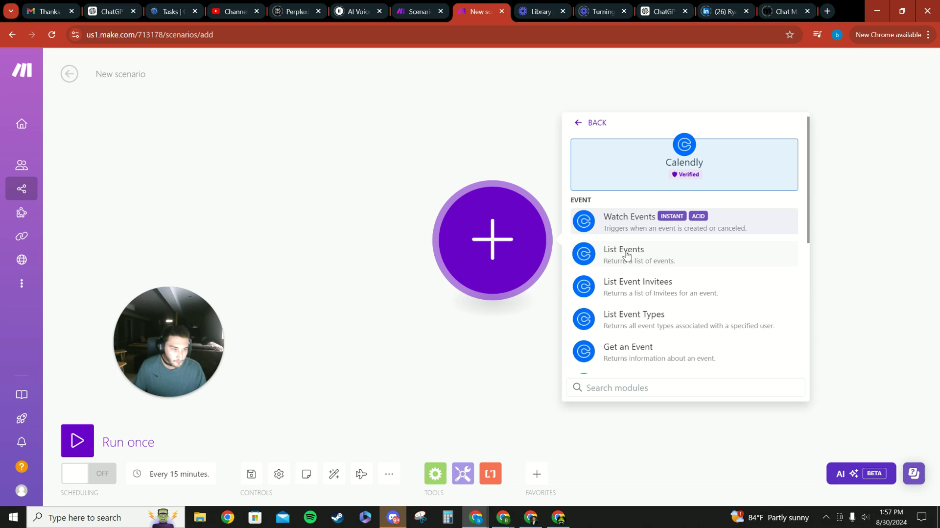
scroll(637, 241, "down", 1)
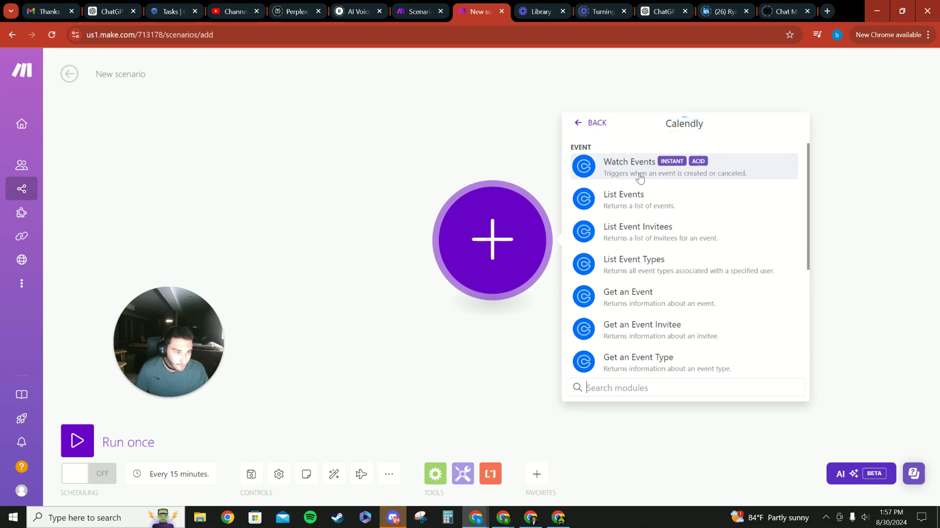
left_click(749, 171)
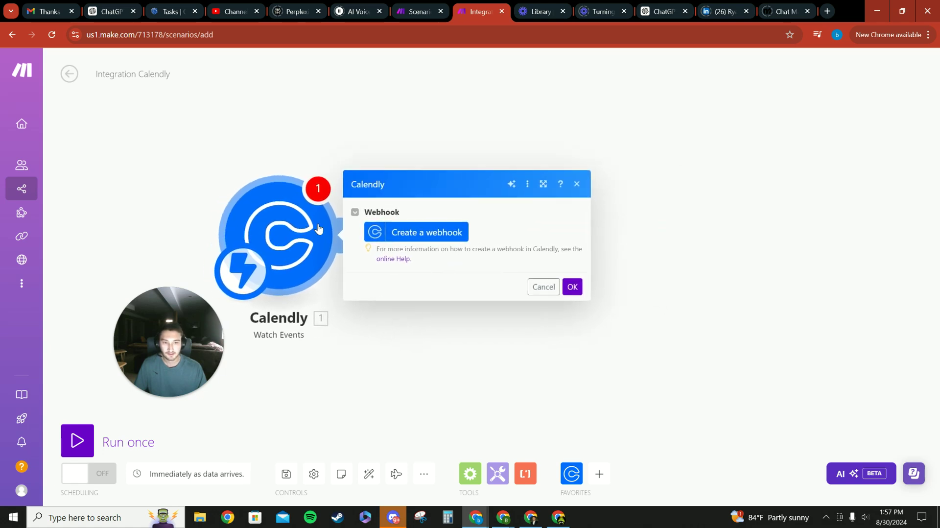
Step: Start creating a webhook for the Calendly trigger, include the Invitee Canceled event and look up the available organization URI
left_click(443, 242)
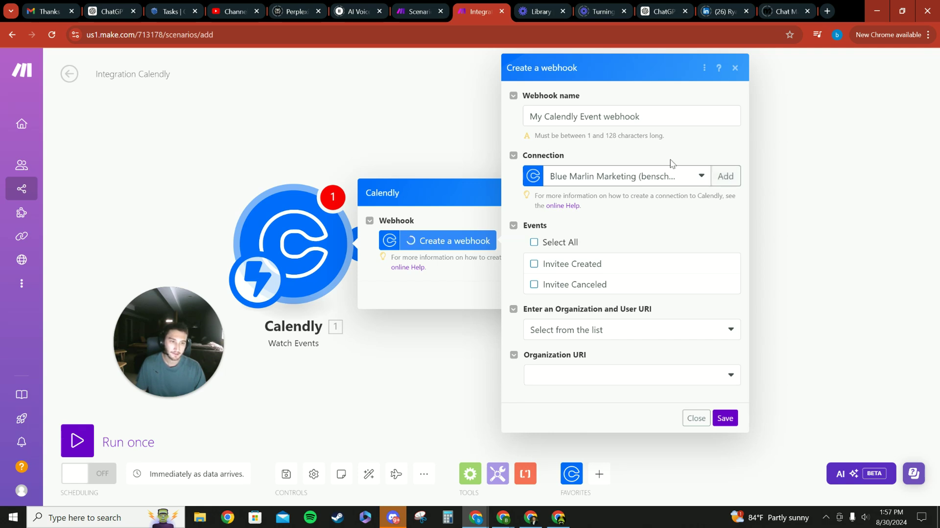
left_click(628, 334)
left_click(652, 285)
left_click(594, 378)
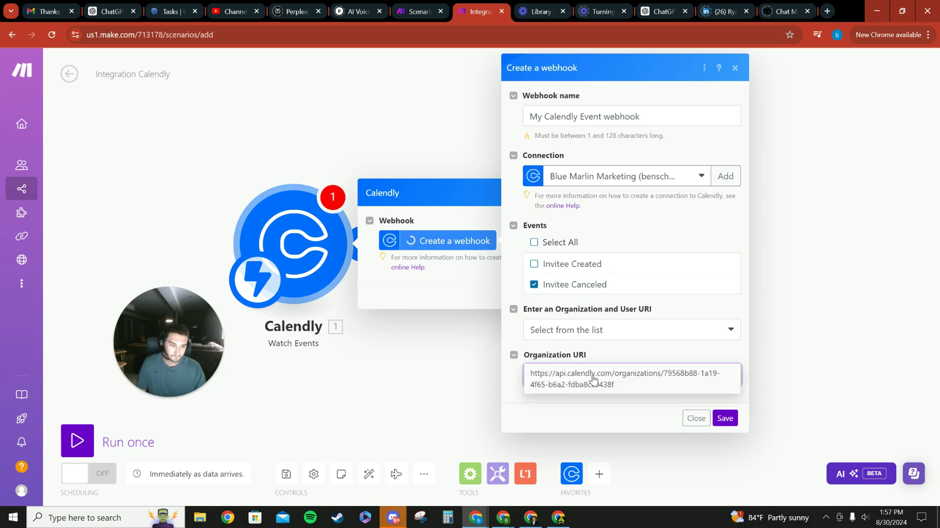
left_click(653, 346)
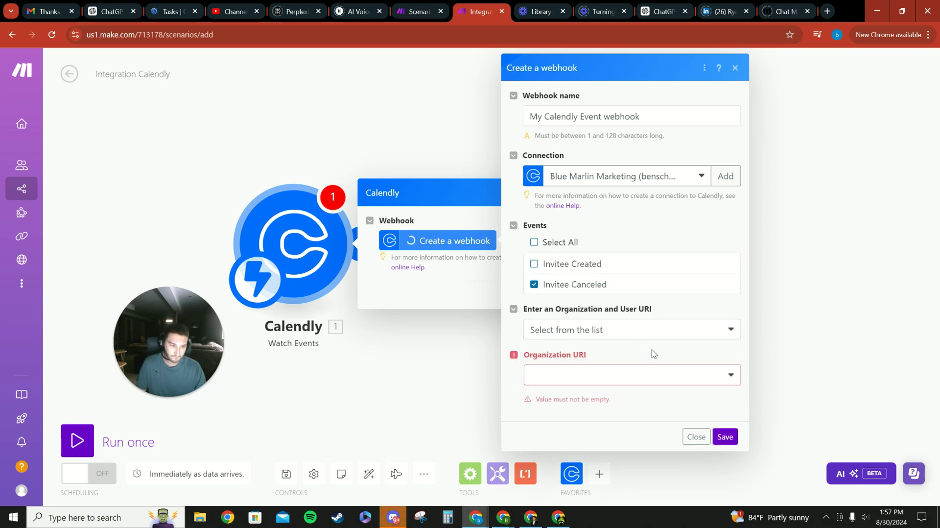
Step: Try selecting all invitee events for the webhook and check the choices for the connection and the organization and user URI
left_click(728, 376)
left_click(699, 177)
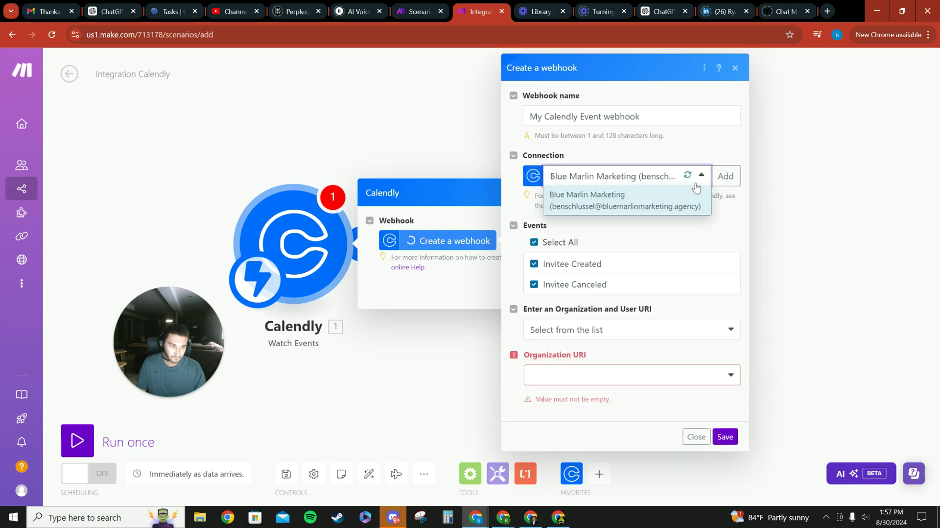
left_click(692, 226)
left_click(534, 243)
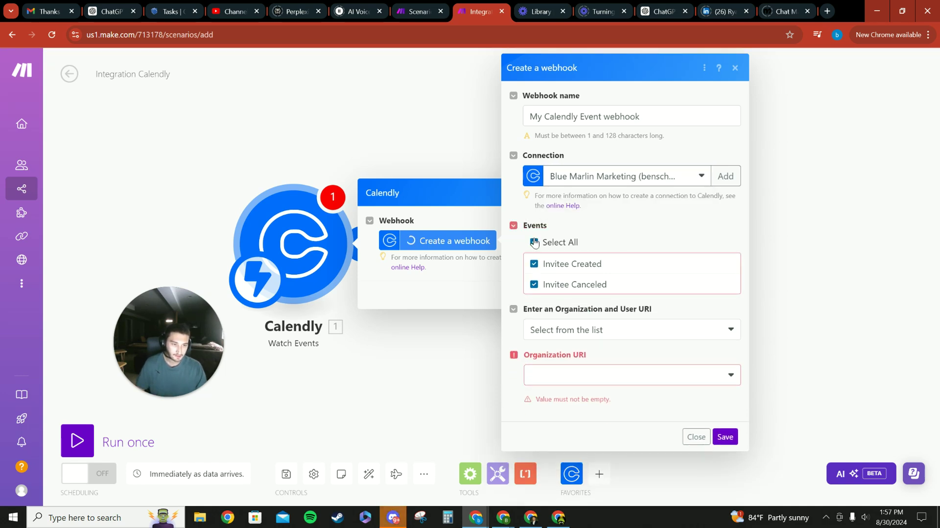
left_click(630, 337)
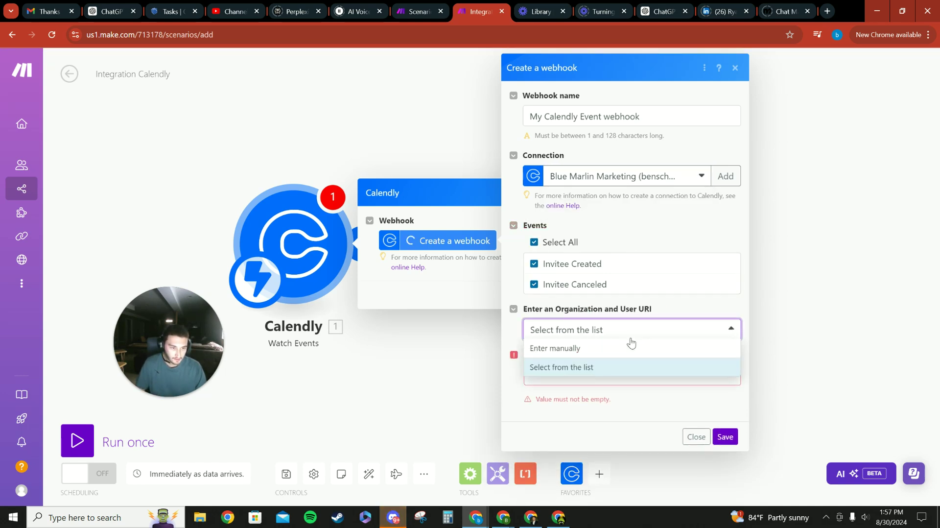
left_click(587, 370)
Step: Set the webhook's Organization URI to the listed Calendly organization and its User URI to the account owner
left_click(588, 379)
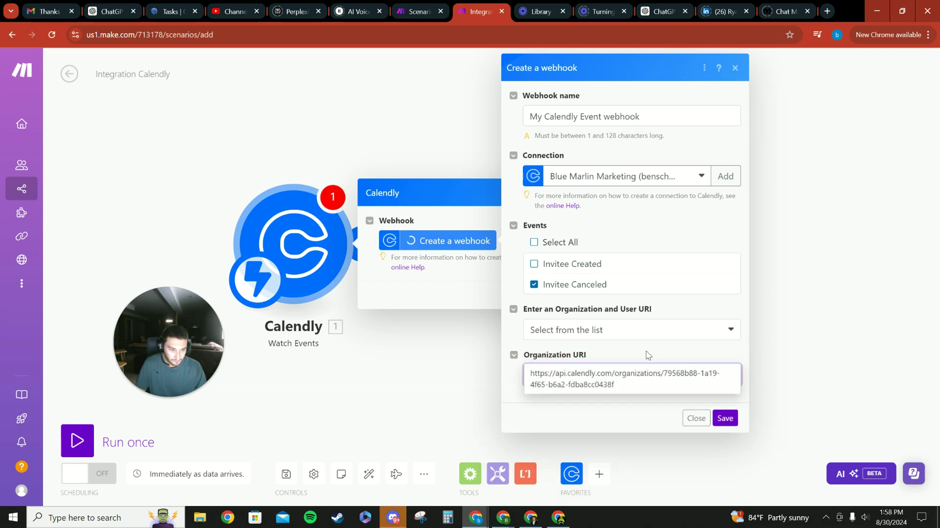
left_click(615, 373)
left_click(614, 373)
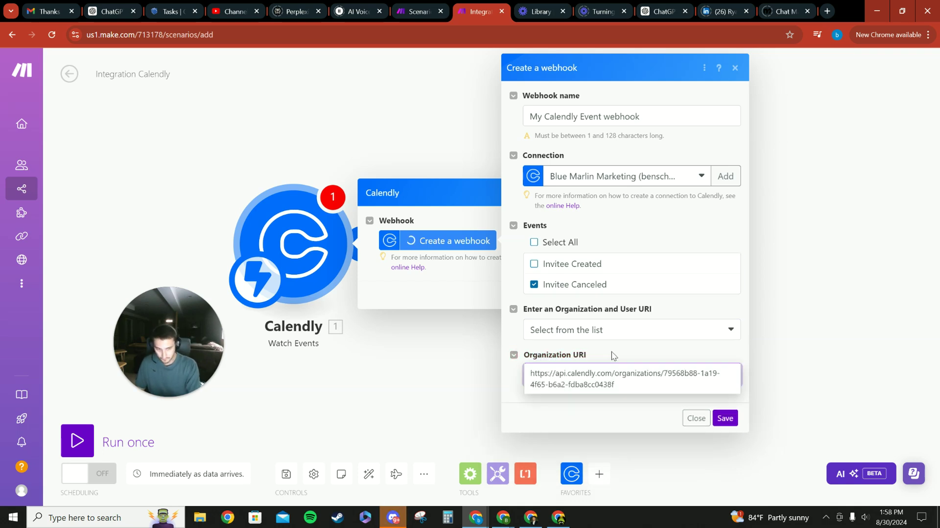
left_click(597, 382)
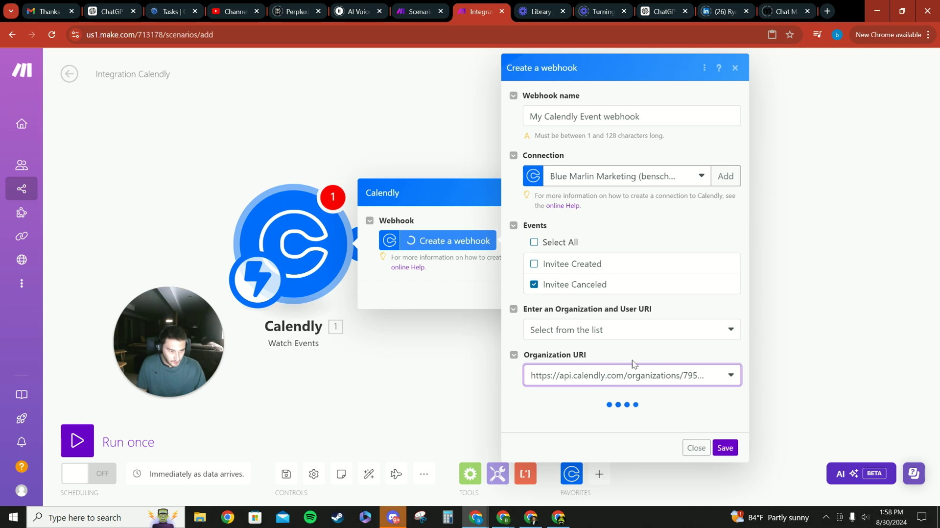
left_click(613, 424)
left_click(580, 438)
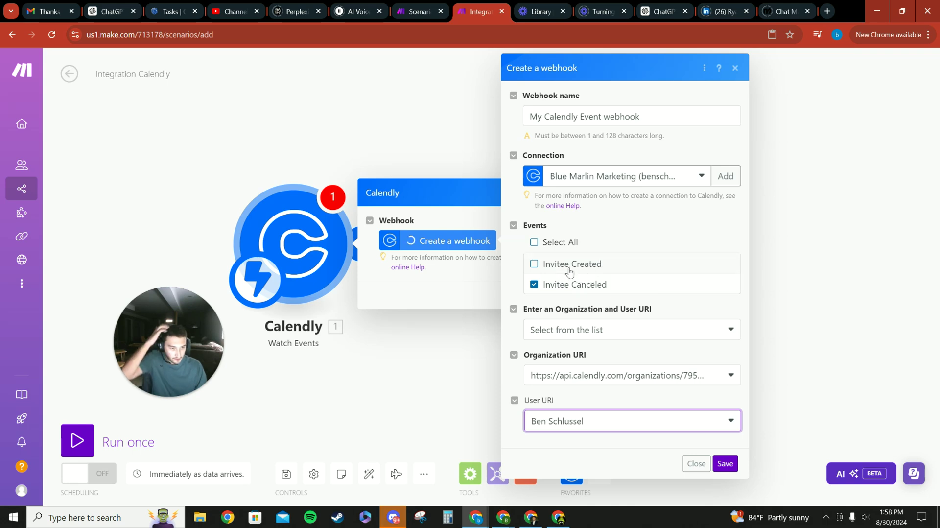
Step: Limit the webhook's events to Invitee Created only and save the webhook
left_click(575, 284)
left_click(557, 265)
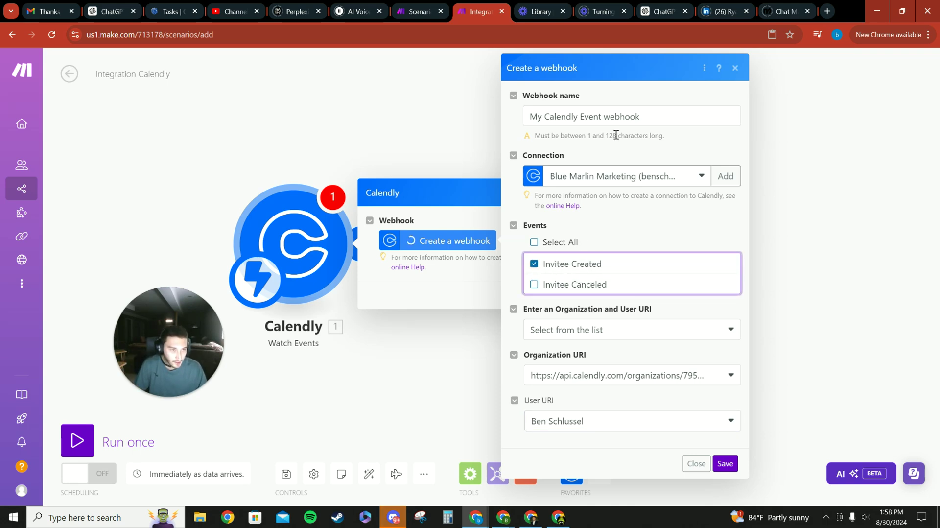
left_click(716, 463)
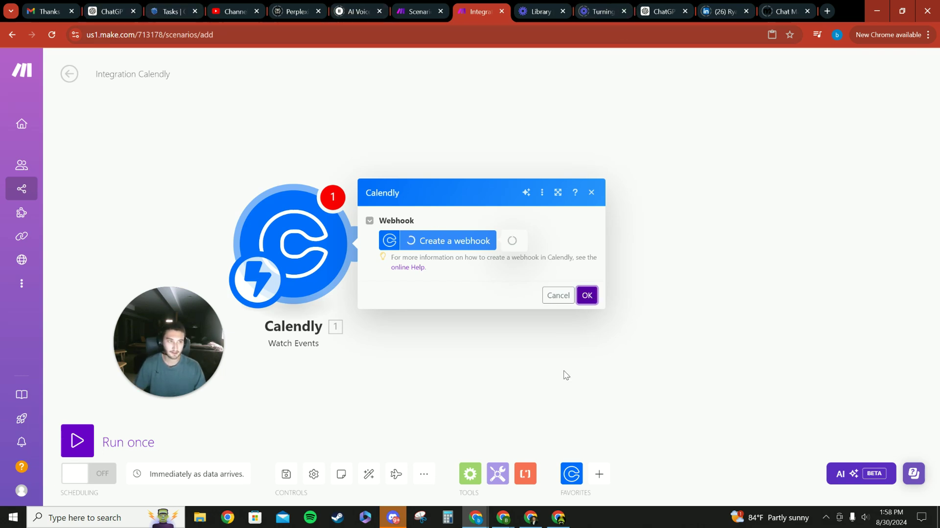
Step: Switch to the Calendly browser window and leave the event type editor for the event types overview
mouse_move(504, 518)
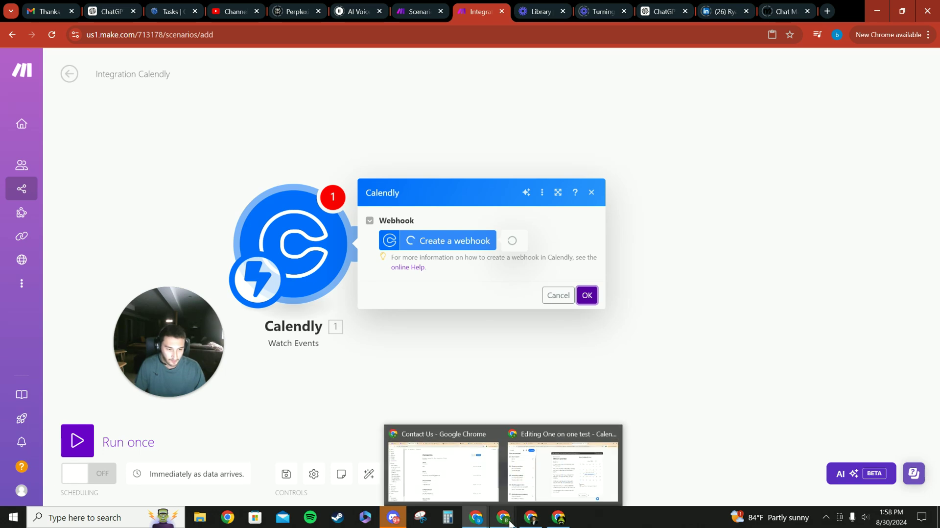
left_click(540, 479)
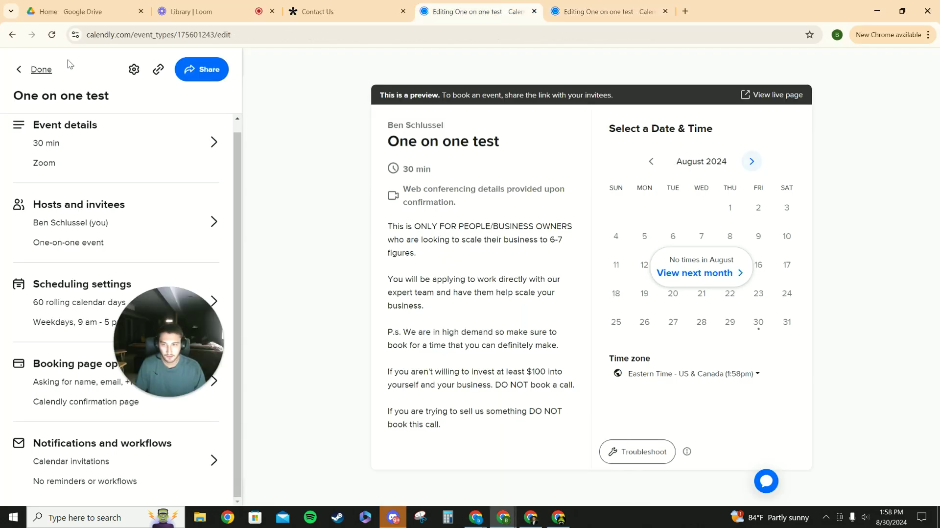
left_click(42, 69)
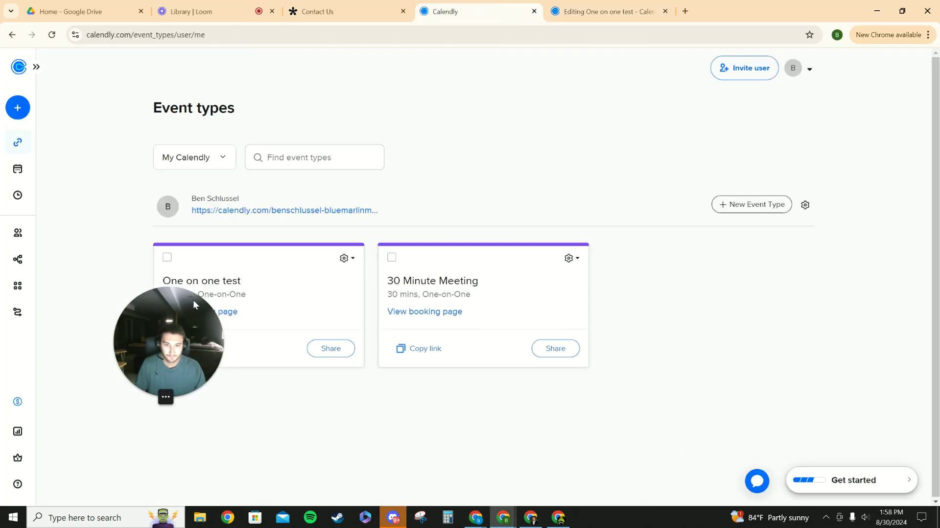
left_click_drag(163, 331, 113, 358)
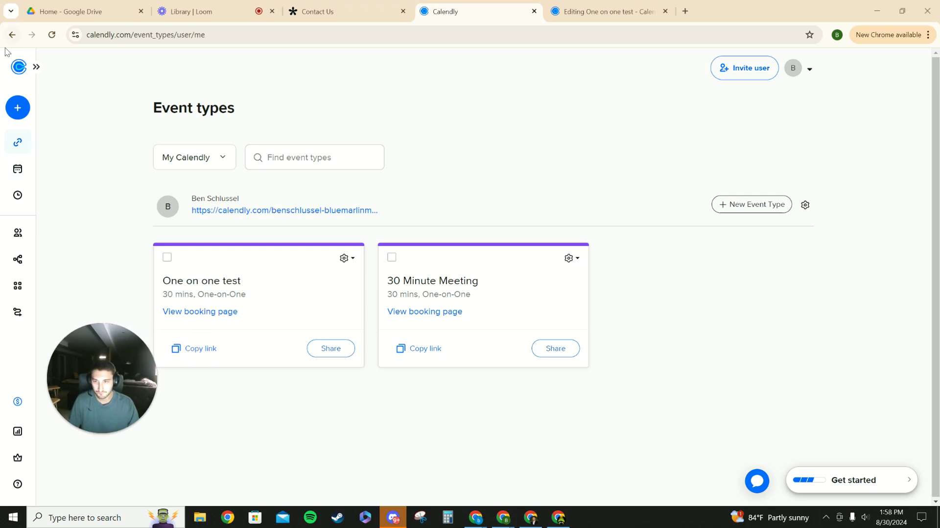
left_click(19, 68)
left_click_drag(139, 383, 583, 176)
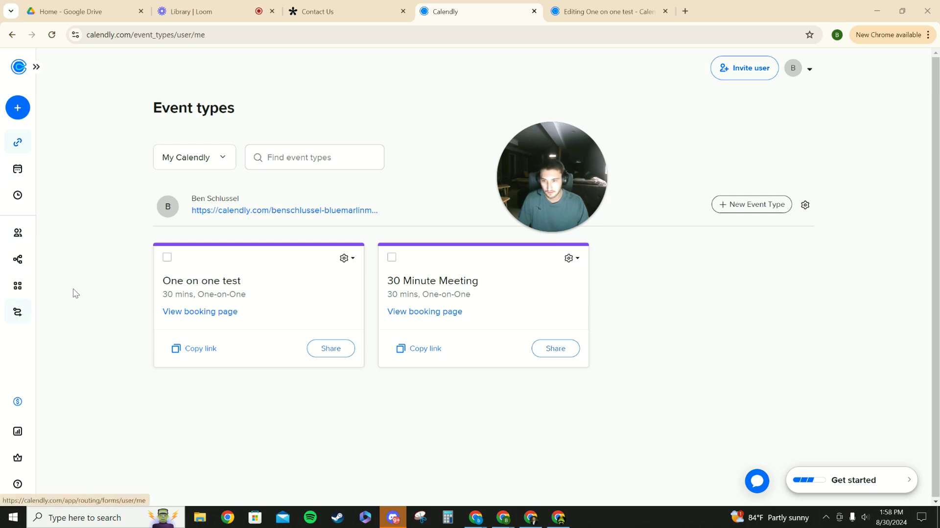
Step: Open the Calendly account's profile settings and review the fields from the name down to the time zone
left_click(803, 69)
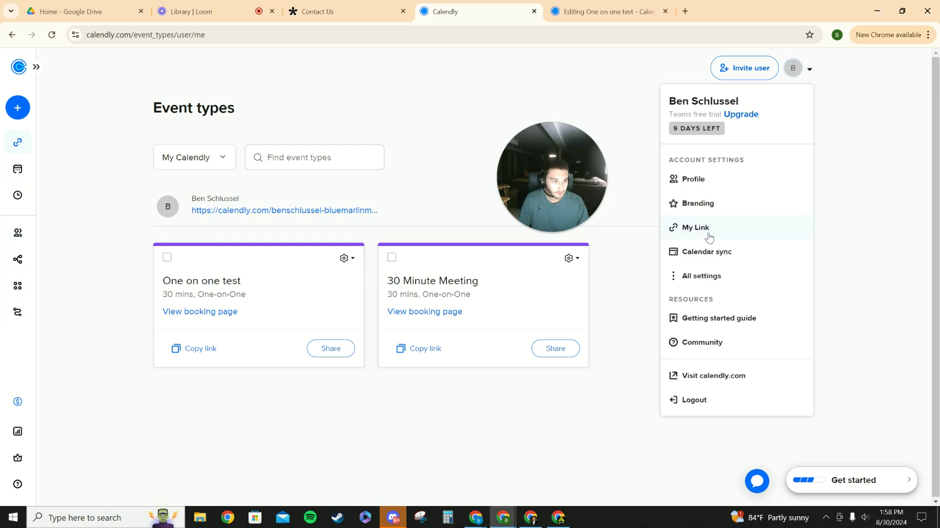
left_click(698, 184)
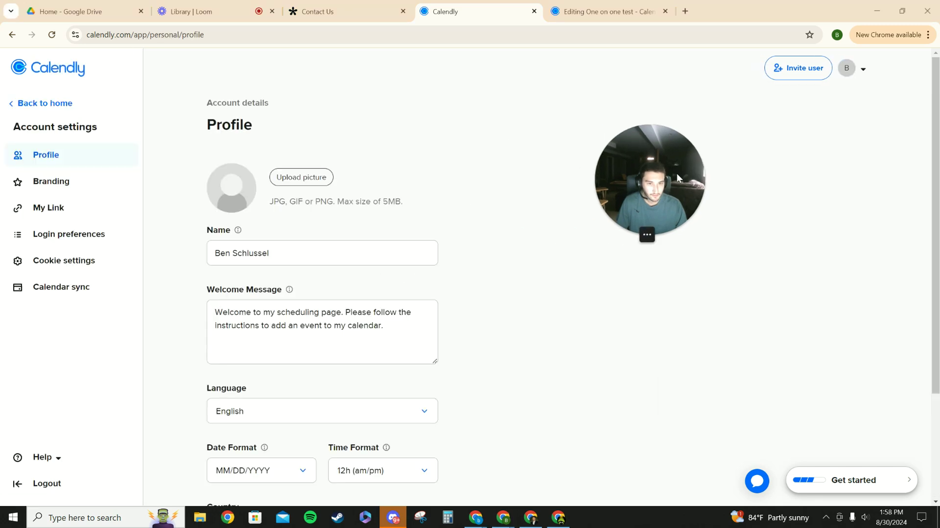
scroll(372, 279, "down", 3)
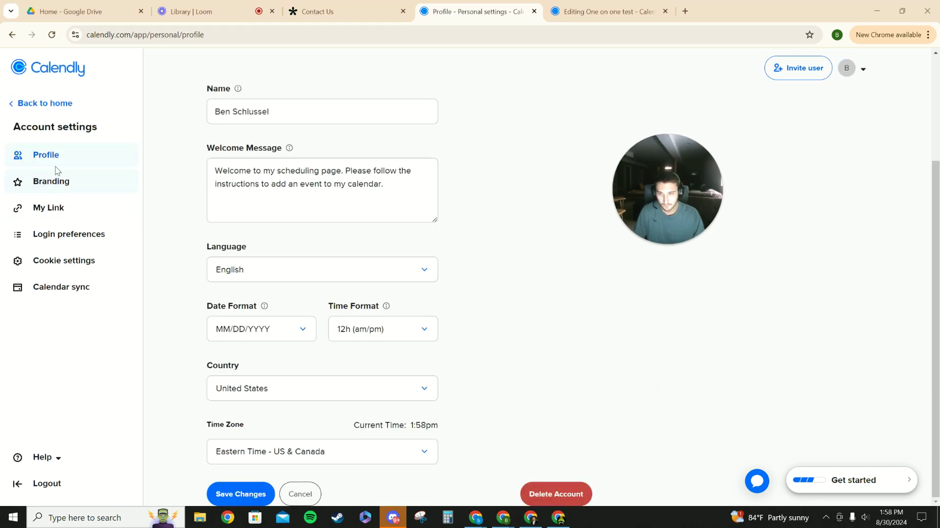
scroll(432, 399, "up", 3)
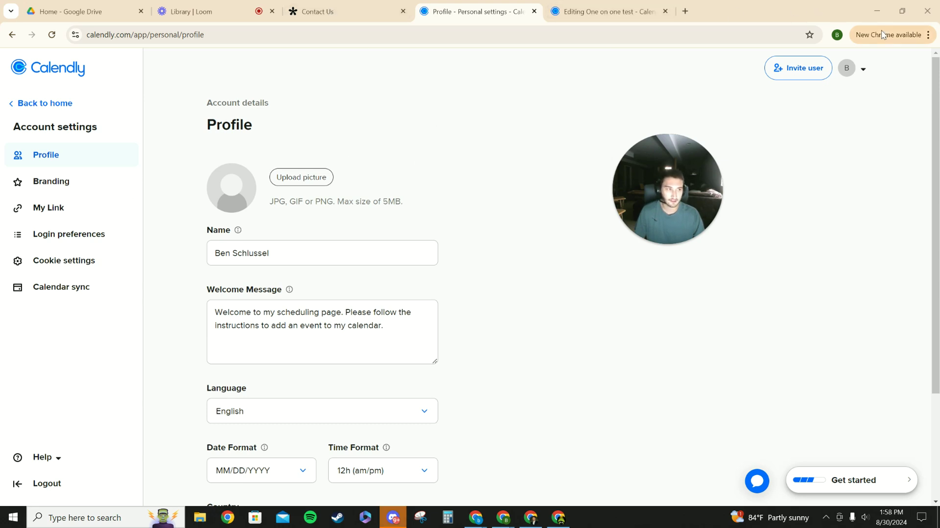
Step: Return to the Make window and confirm My Calendly Event webhook for the Watch Events trigger, rechecking its webhook setting
left_click(872, 18)
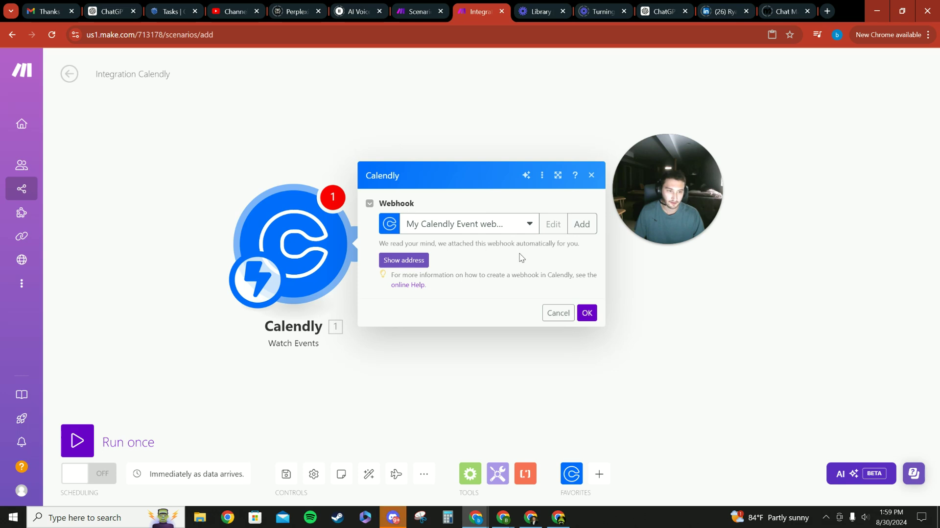
left_click(587, 313)
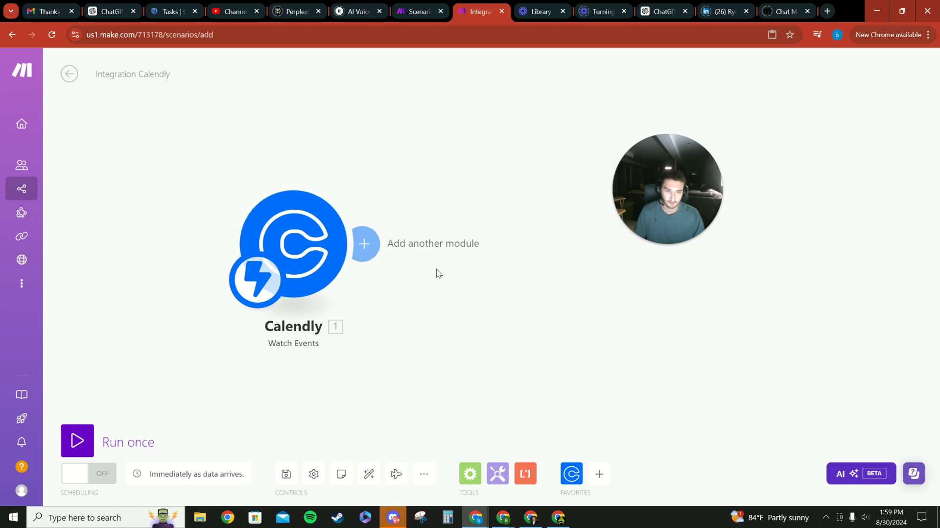
left_click(294, 245)
left_click(483, 396)
left_click(294, 245)
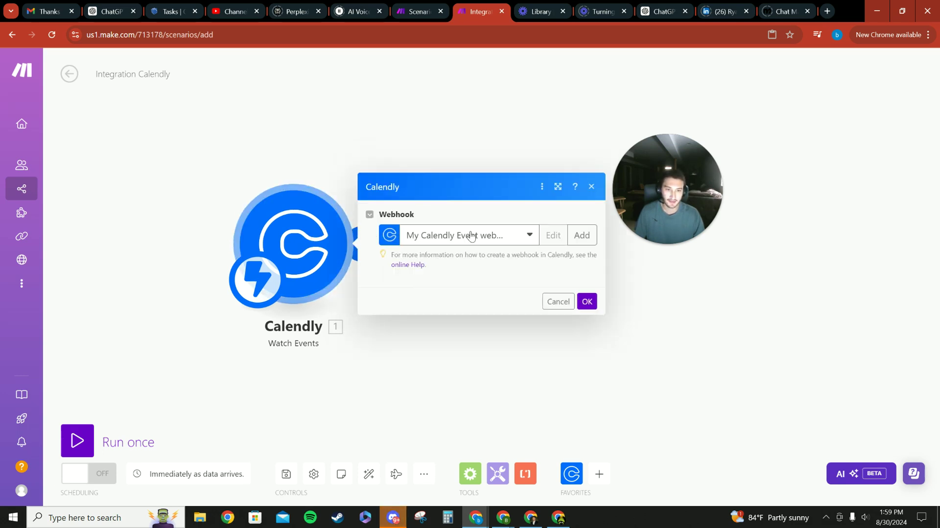
left_click(524, 221)
left_click(521, 221)
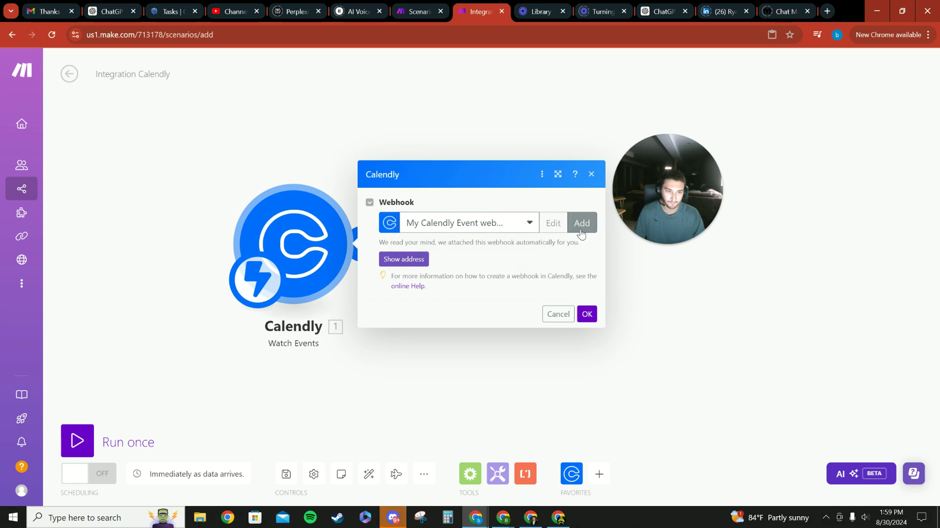
left_click(587, 314)
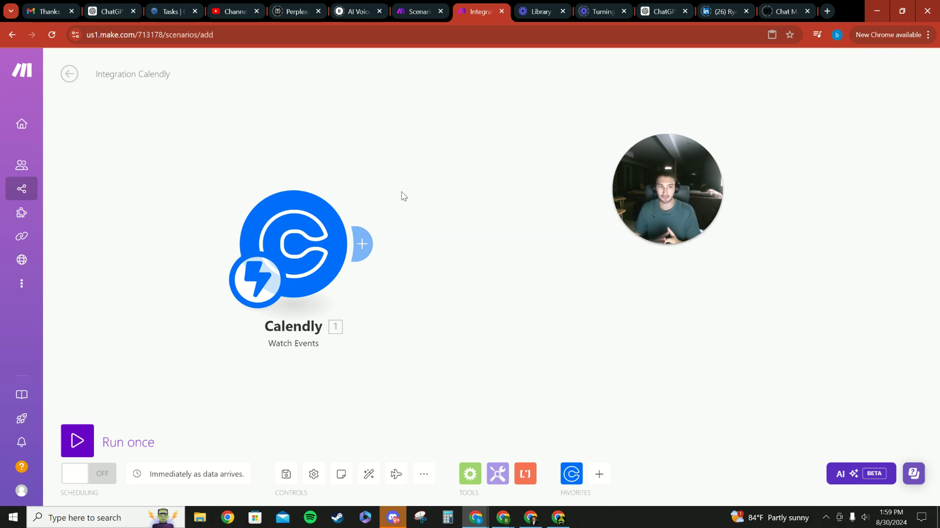
Step: Search the apps for "Ghl" and add the GoHighLevel LeadConnector Create a Contact module after the Calendly trigger
left_click(363, 244)
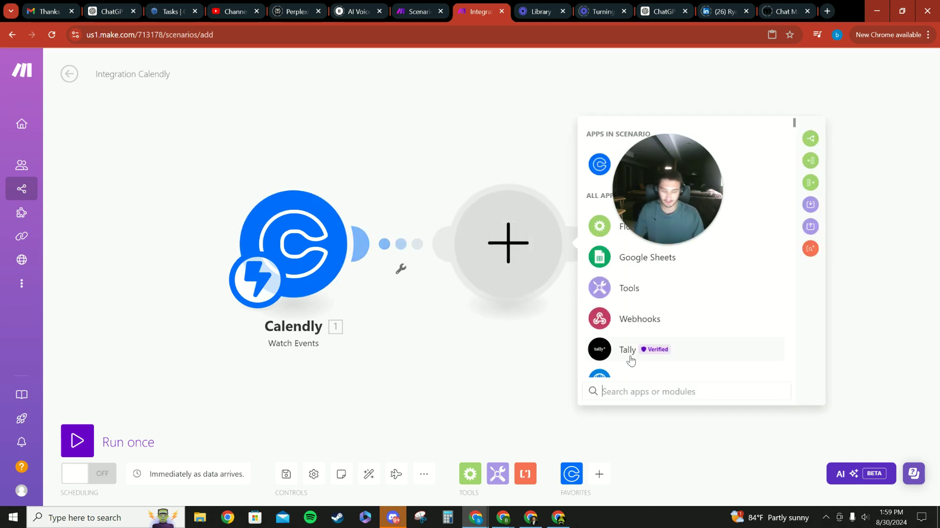
type("Ghl")
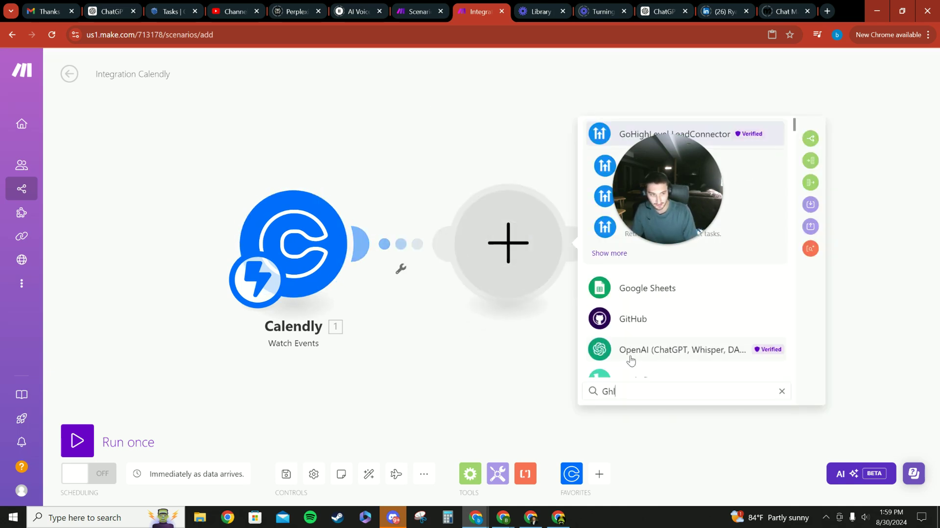
left_click_drag(681, 184, 205, 123)
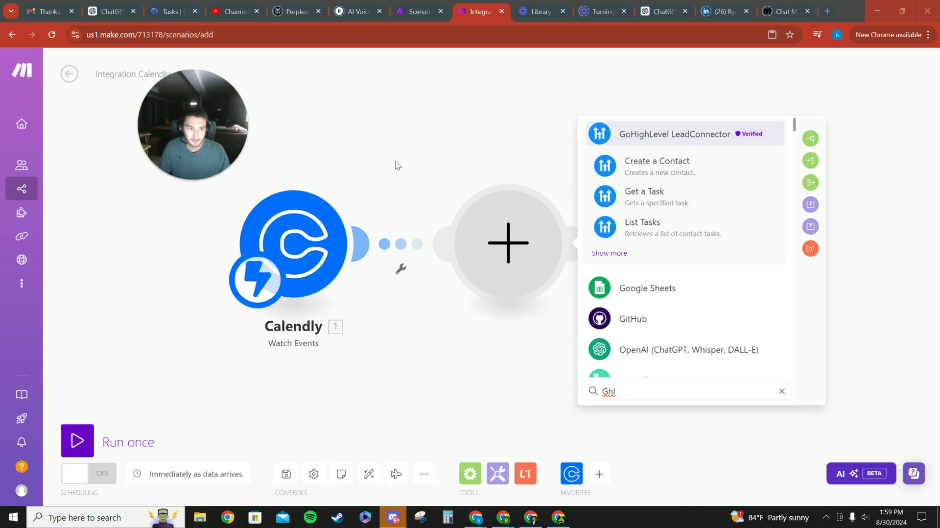
left_click(664, 175)
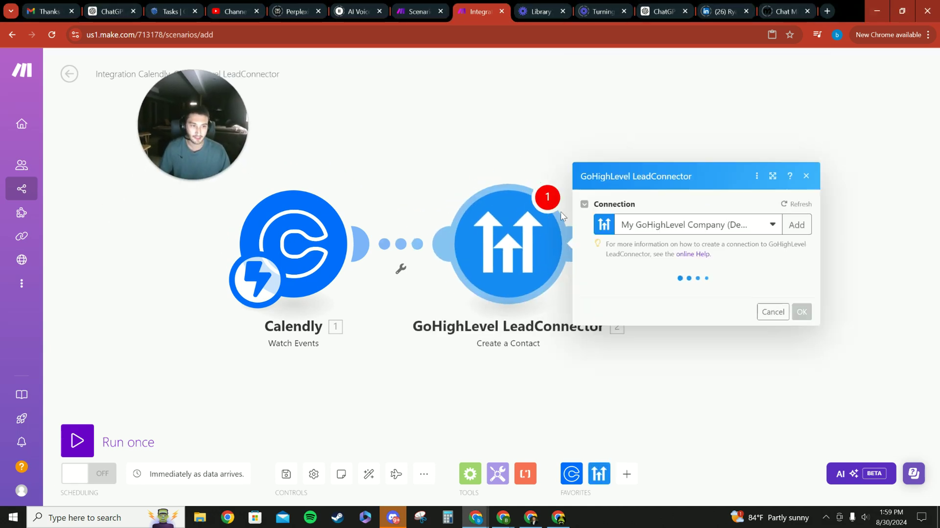
Step: Choose the existing non-deprecated GoHighLevel connection for the new module and map the contact's Email to the Calendly Email value
left_click(787, 226)
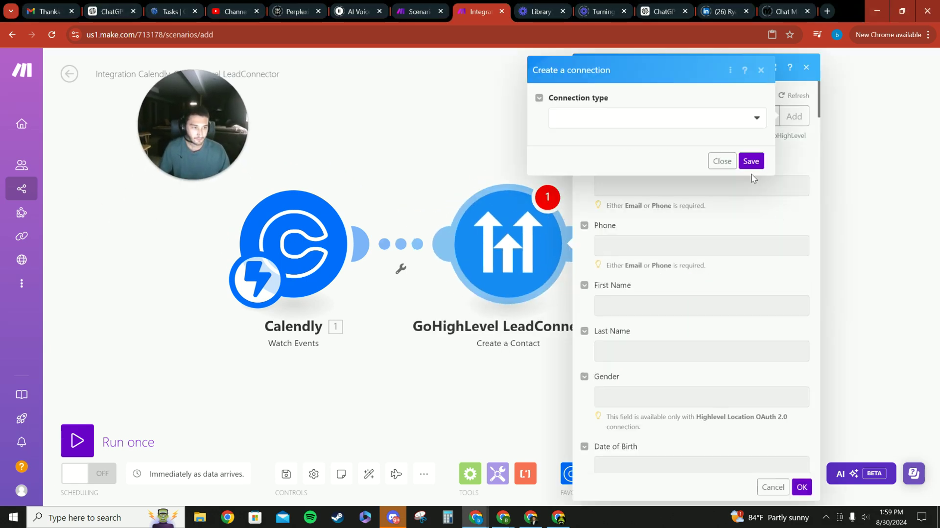
left_click(720, 160)
left_click(762, 121)
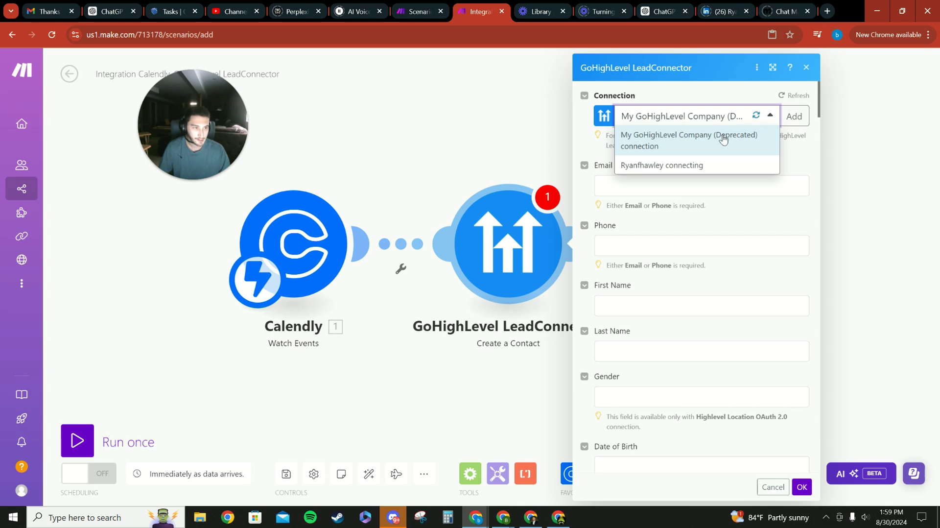
left_click(693, 167)
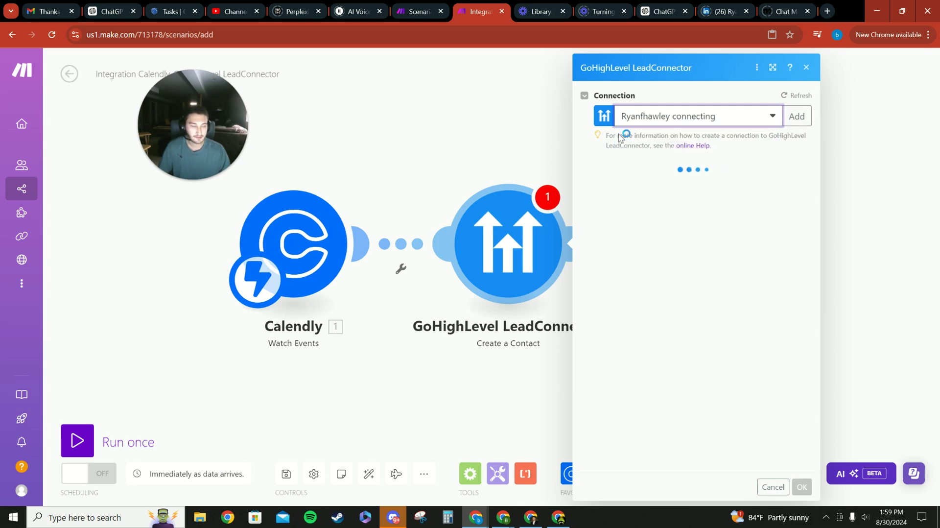
left_click(614, 189)
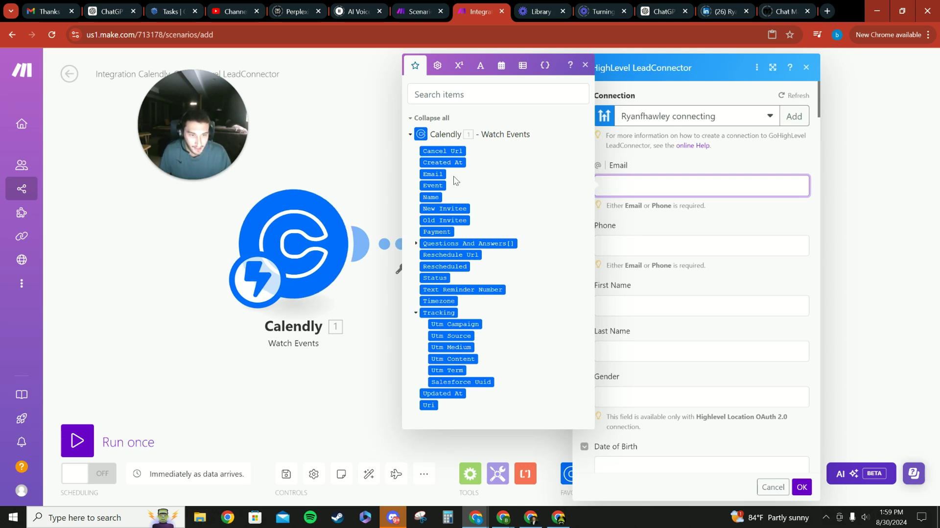
left_click(433, 174)
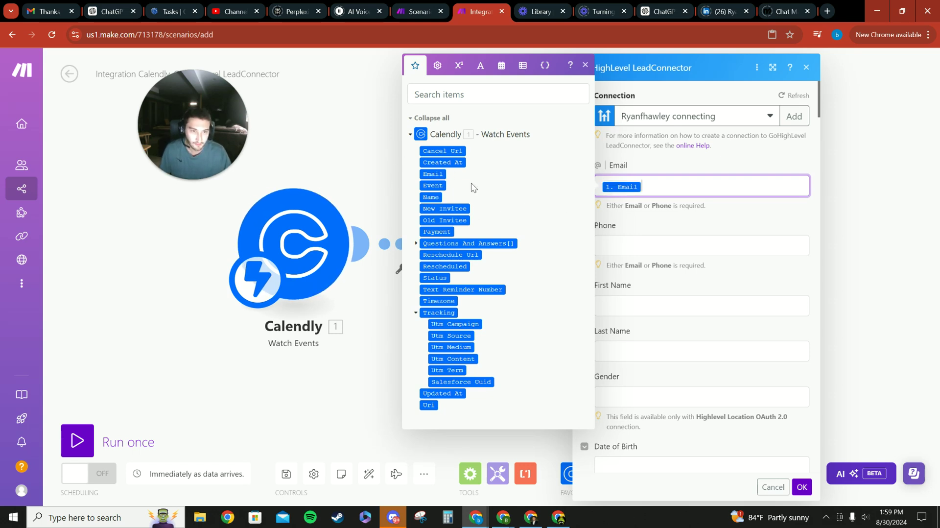
Step: Map the contact's Phone to the Answer value under Calendly's Questions And Answers
left_click(615, 244)
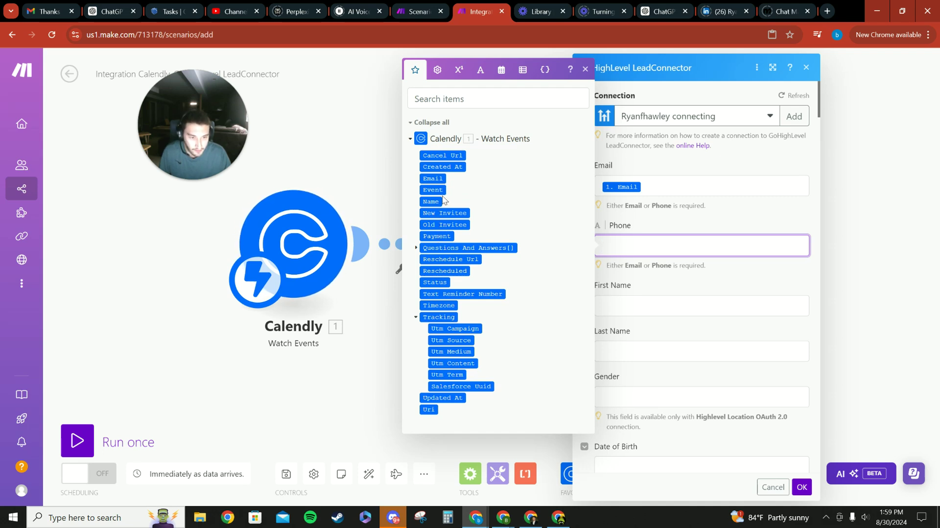
left_click(416, 317)
left_click(415, 352)
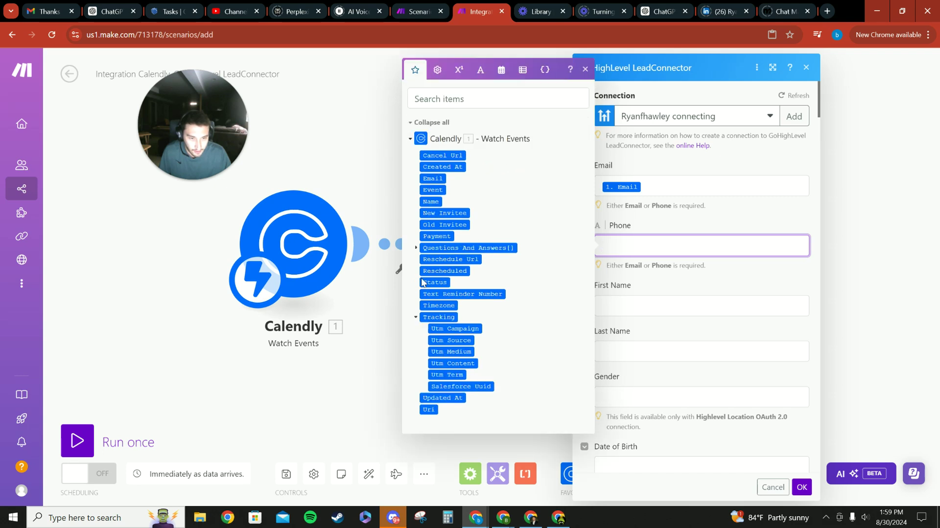
left_click(416, 248)
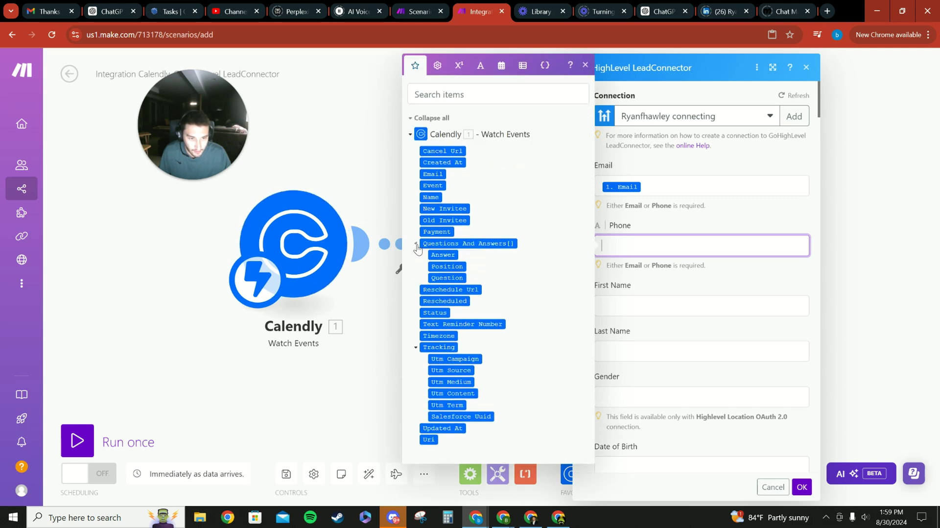
left_click(448, 255)
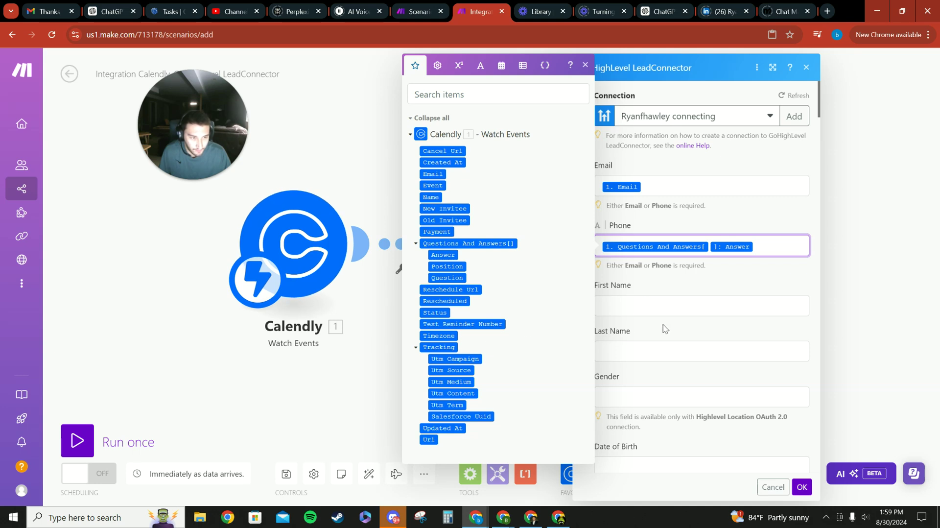
Step: Map the contact's First Name to the Calendly Name value and confirm the Create a Contact settings
left_click(625, 308)
left_click(439, 234)
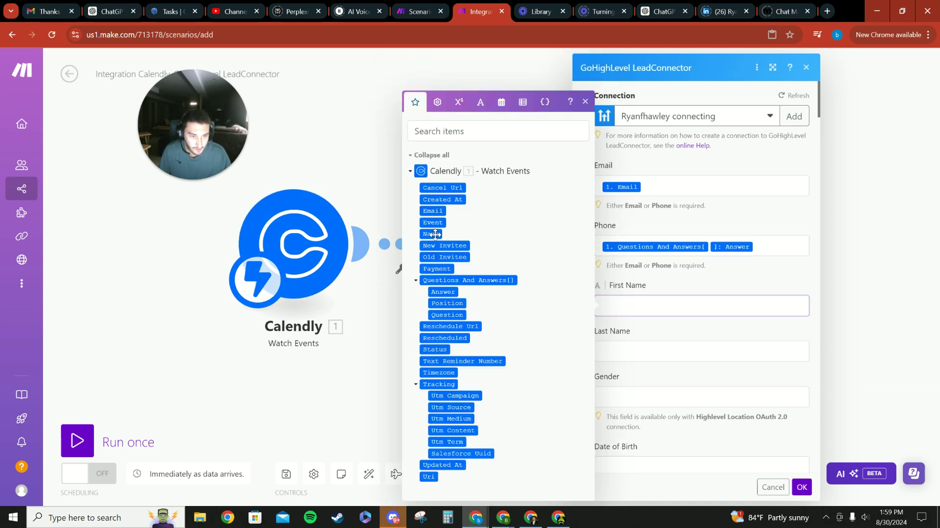
left_click(679, 278)
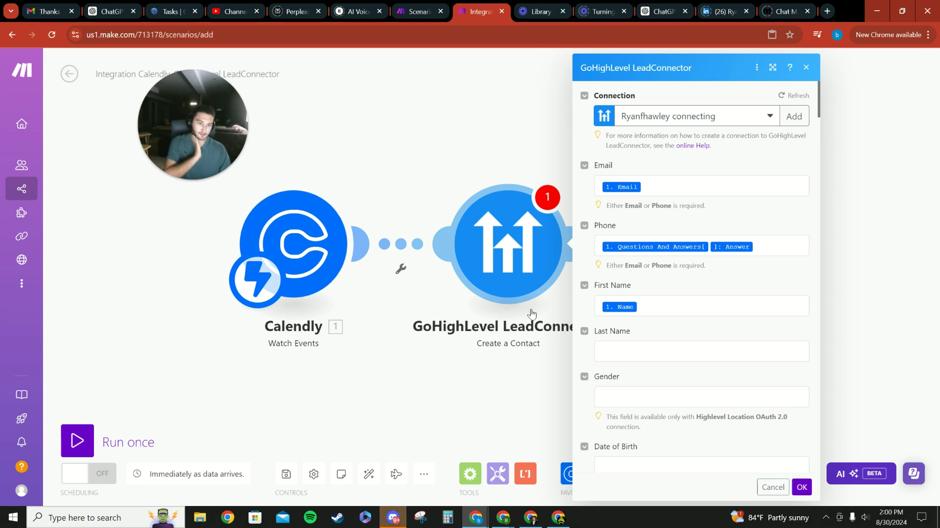
left_click(801, 486)
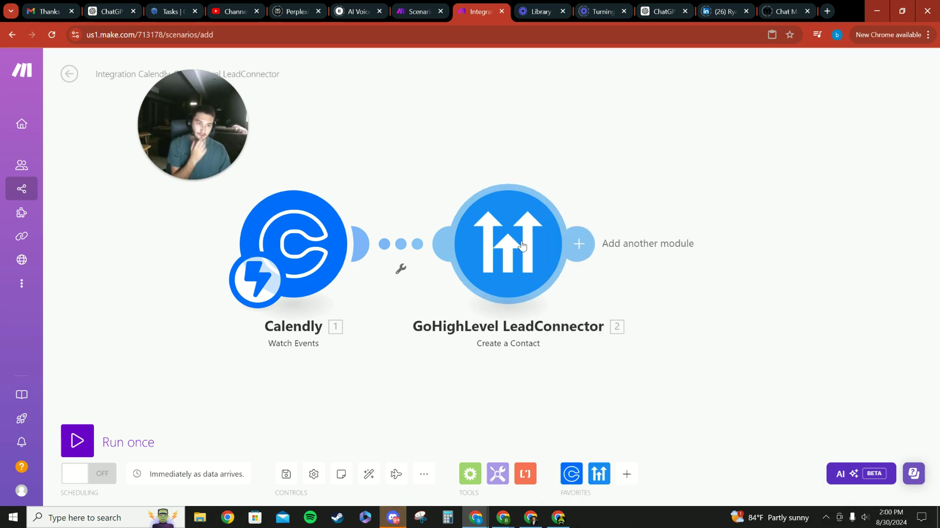
Step: Look through the list of apps available for the scenario and recheck the Create a Contact module's settings
left_click(515, 265)
left_click(510, 365)
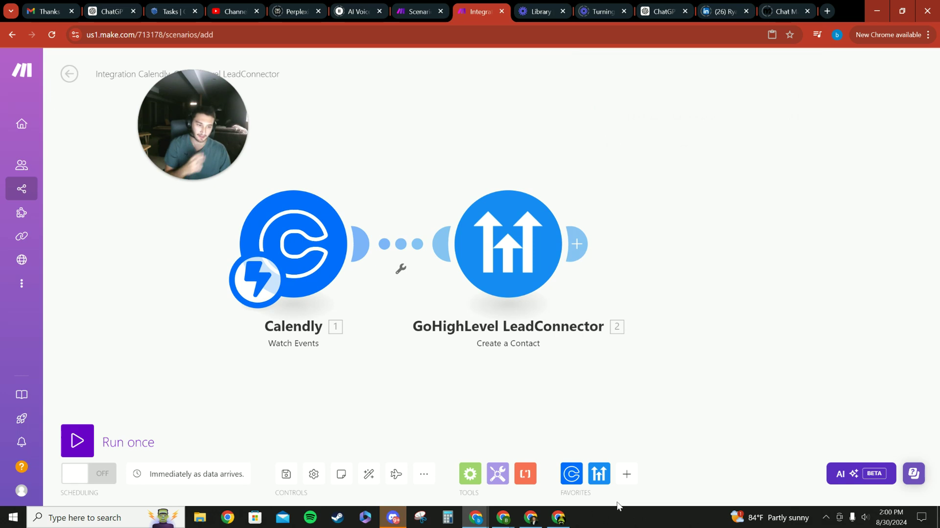
left_click(627, 473)
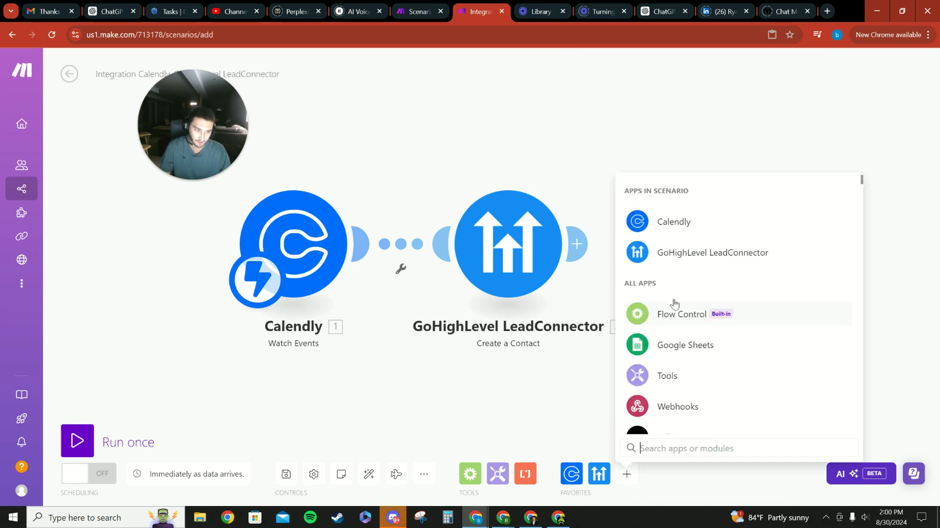
left_click(861, 190)
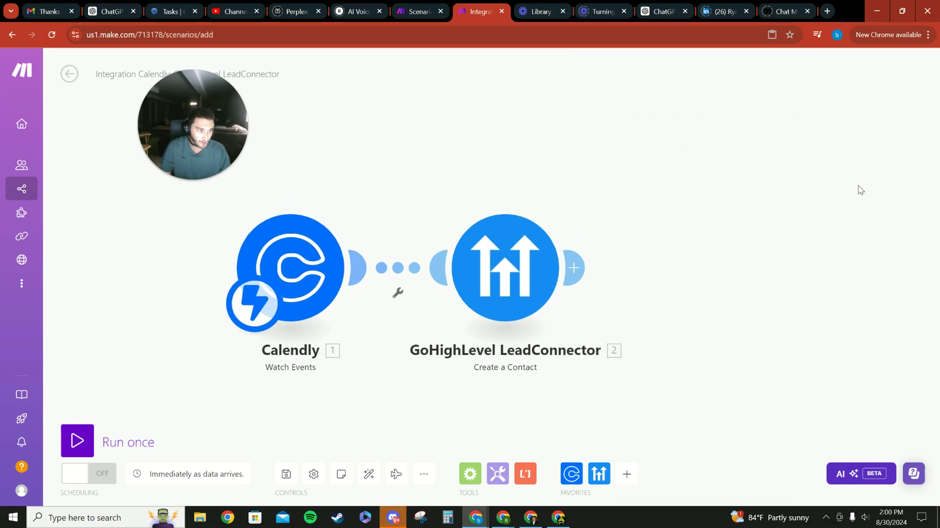
left_click(632, 473)
left_click_drag(863, 184, 858, 439)
left_click(930, 352)
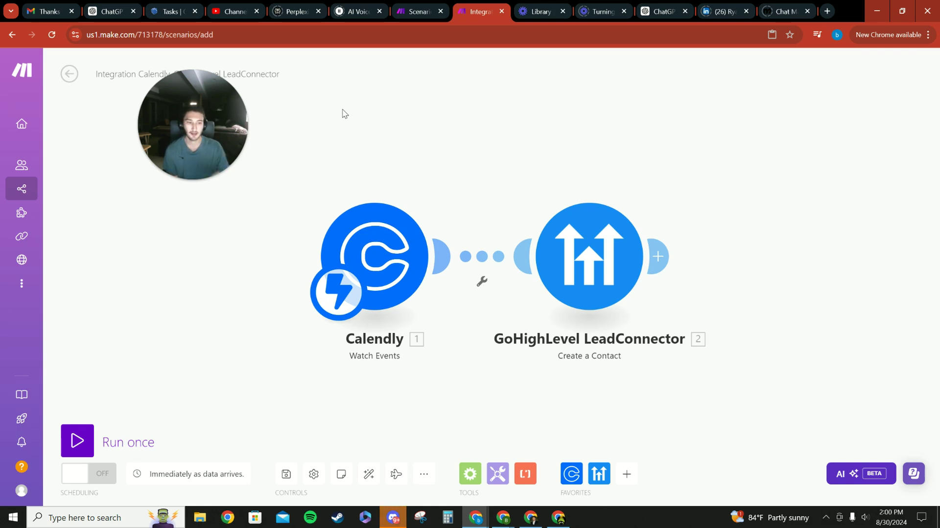
left_click(589, 235)
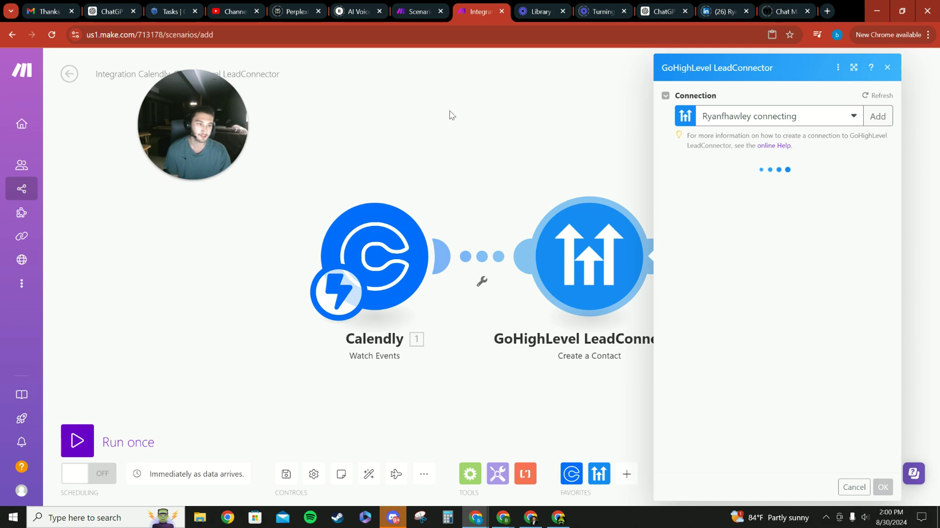
left_click(641, 223)
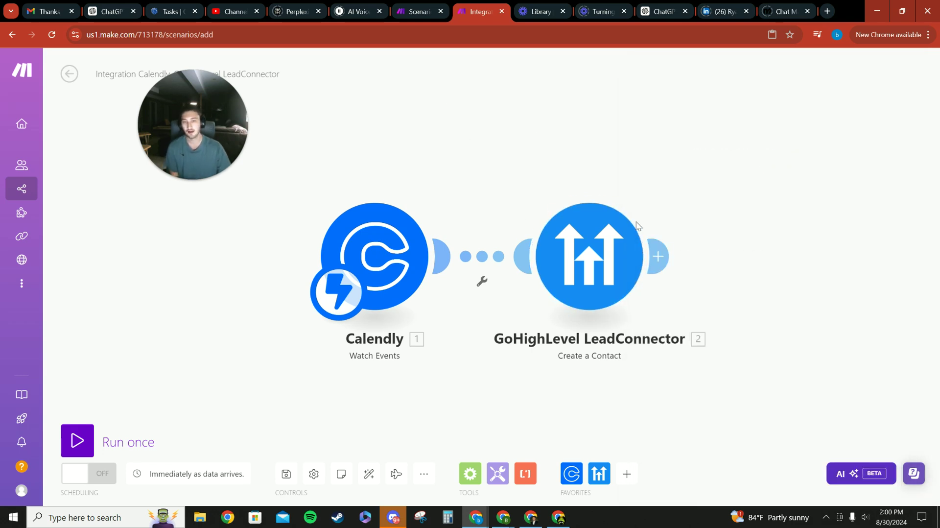
Step: Search the apps for "email" and add the Email app's Send an Email module after the GoHighLevel LeadConnector module
left_click_drag(763, 237, 540, 215)
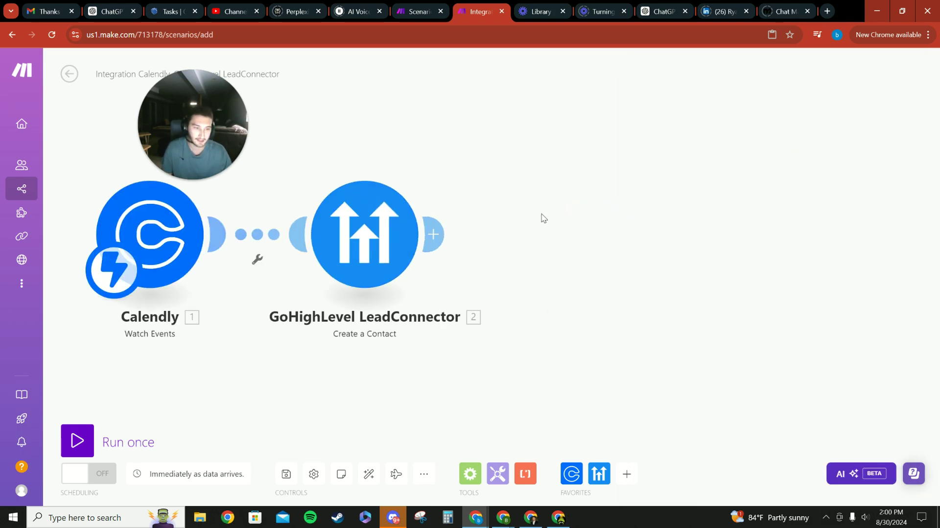
left_click(437, 234)
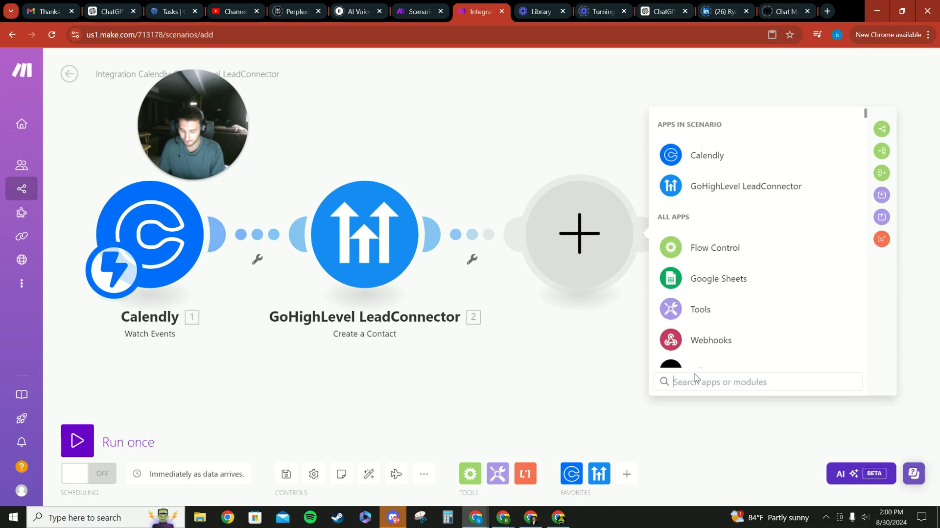
type("email")
left_click(712, 123)
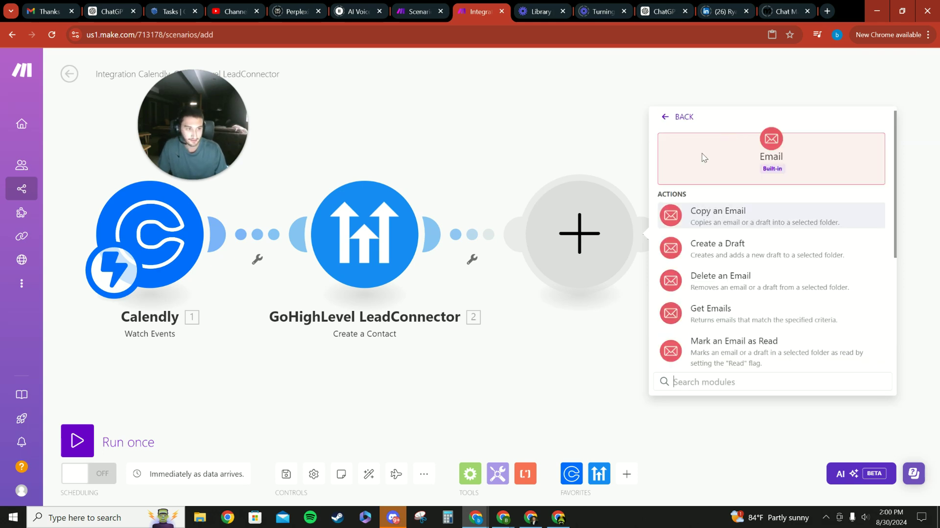
scroll(709, 241, "down", 2)
scroll(710, 210, "up", 2)
scroll(705, 294, "down", 4)
left_click_drag(718, 268, 604, 249)
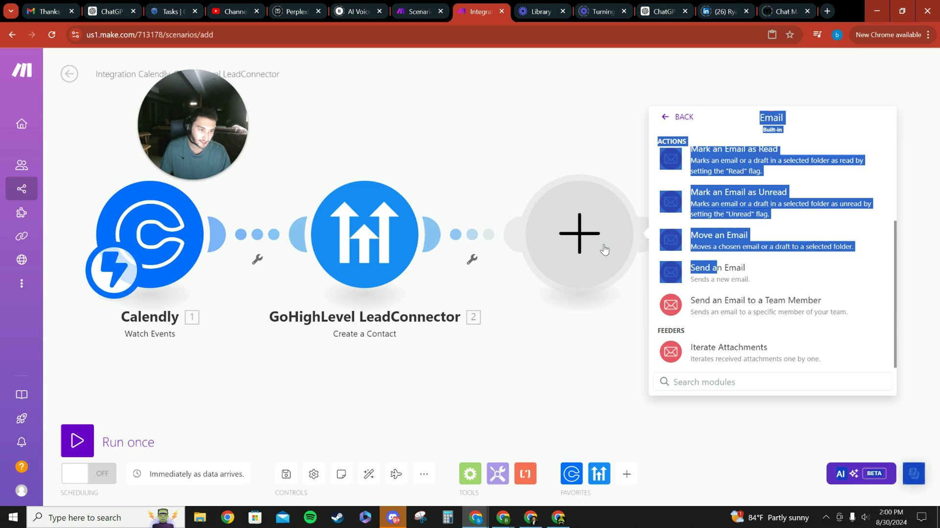
left_click(715, 273)
left_click(437, 136)
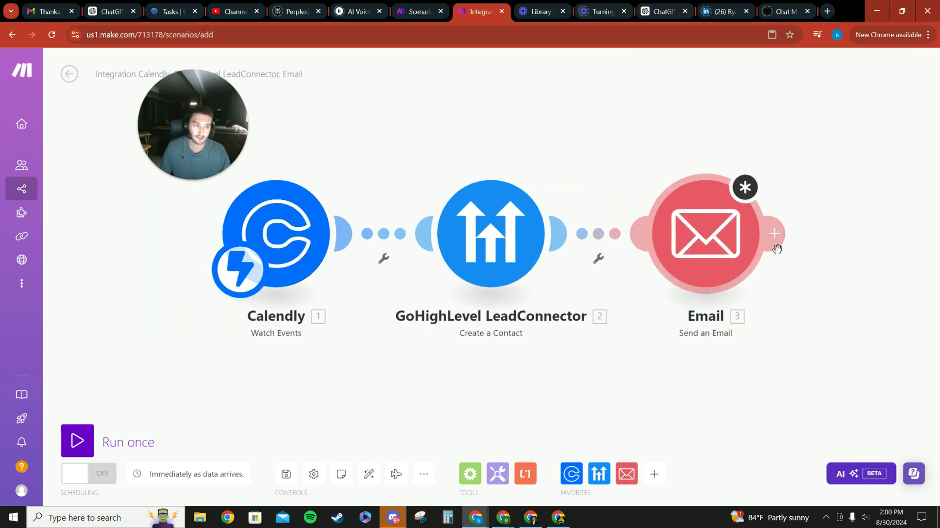
Step: Search the apps for "twi" to find Twilio, leave without adding it, and delete the Send an Email module
left_click(775, 245)
type("twi")
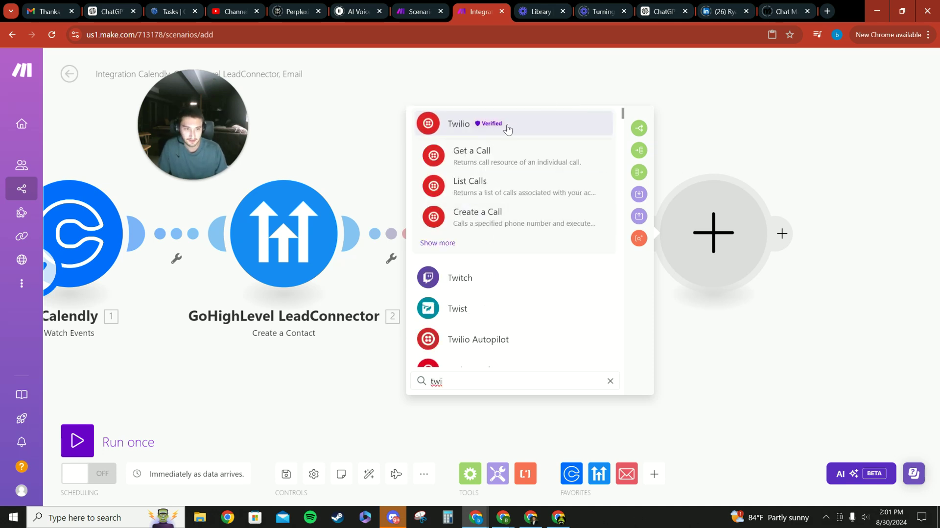
key("Escape")
right_click(523, 228)
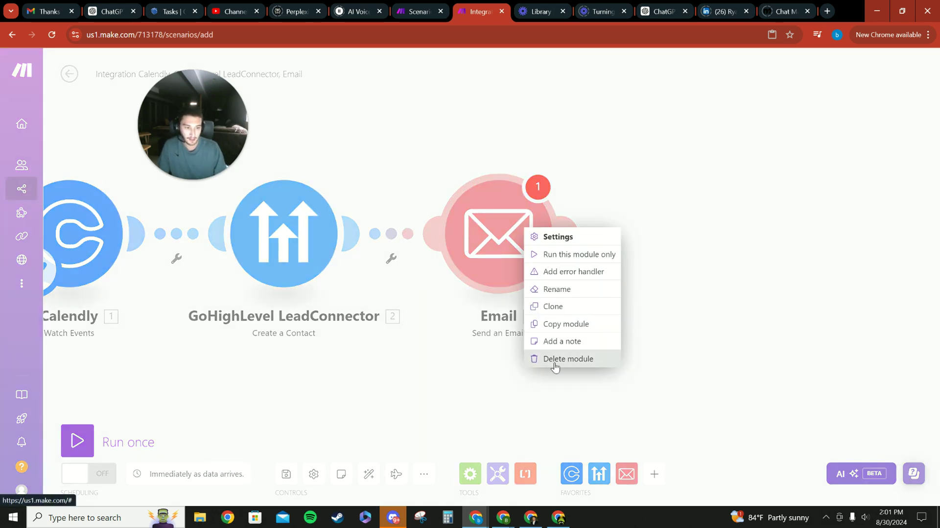
left_click(556, 358)
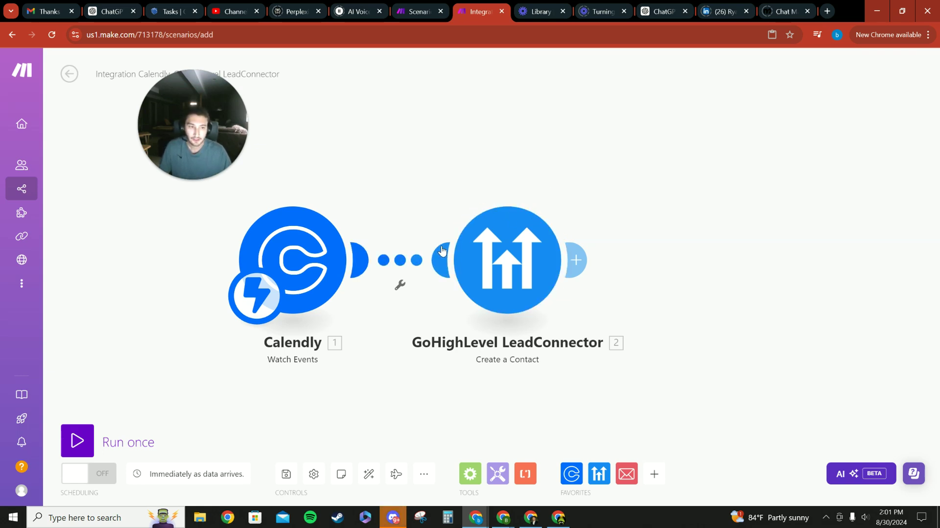
Step: Search the apps for "cha", add an OpenAI Message an Assistant module after the GoHighLevel LeadConnector module, and delete it again
left_click(581, 260)
type("cha")
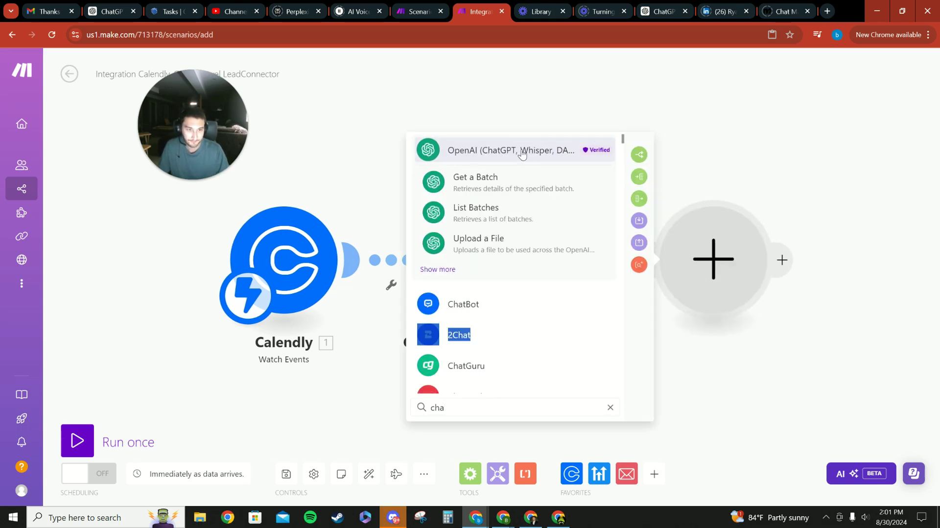
left_click(506, 151)
left_click(522, 267)
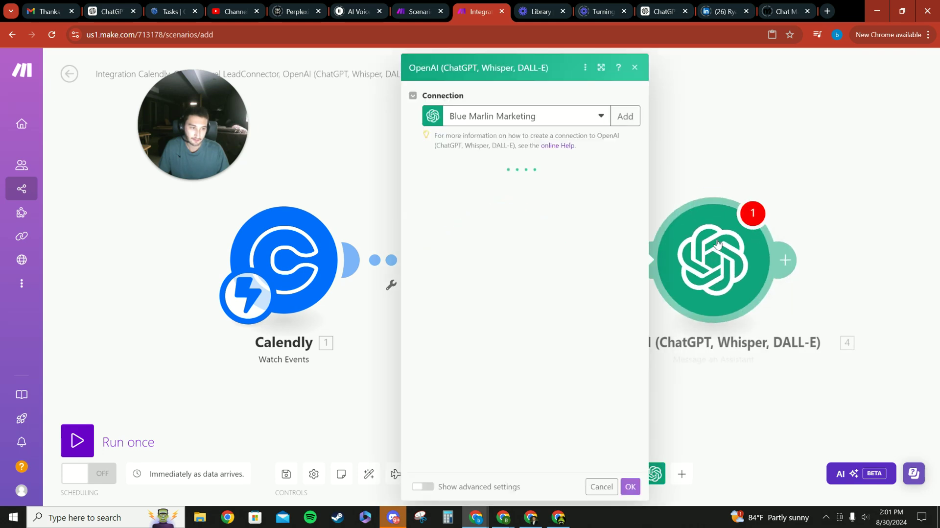
left_click(634, 67)
right_click(710, 241)
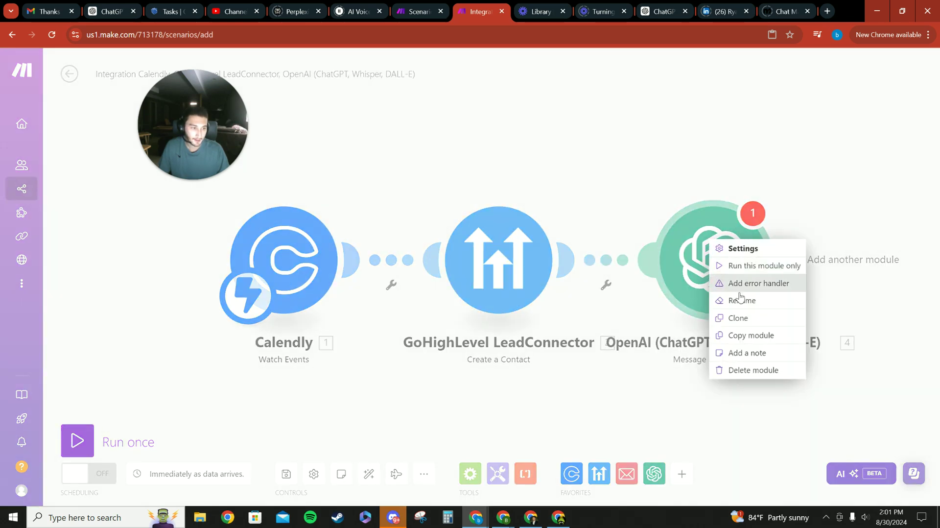
left_click(741, 378)
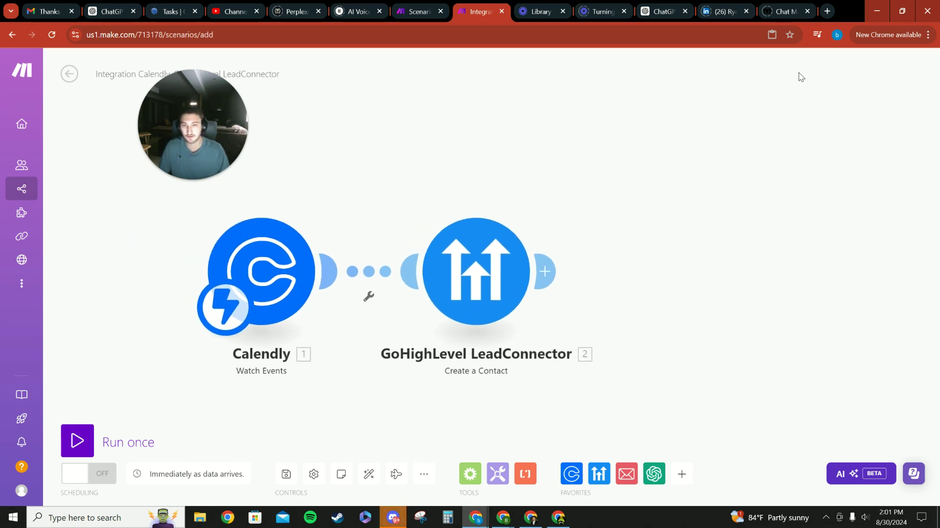
left_click_drag(588, 112, 665, 122)
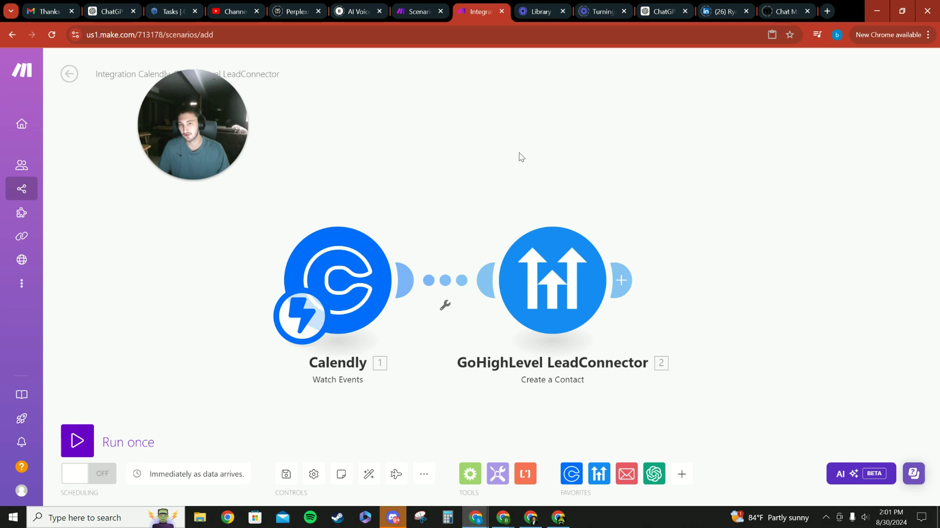
left_click_drag(601, 127, 613, 110)
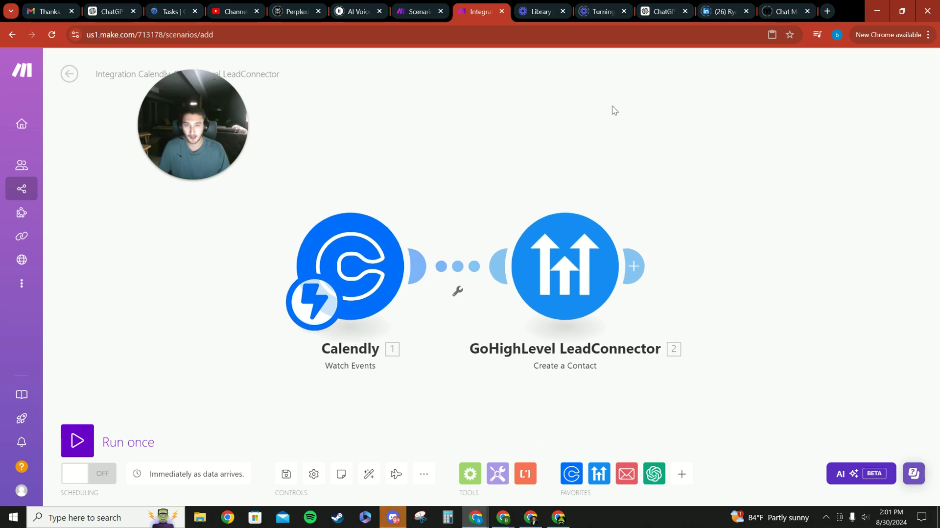